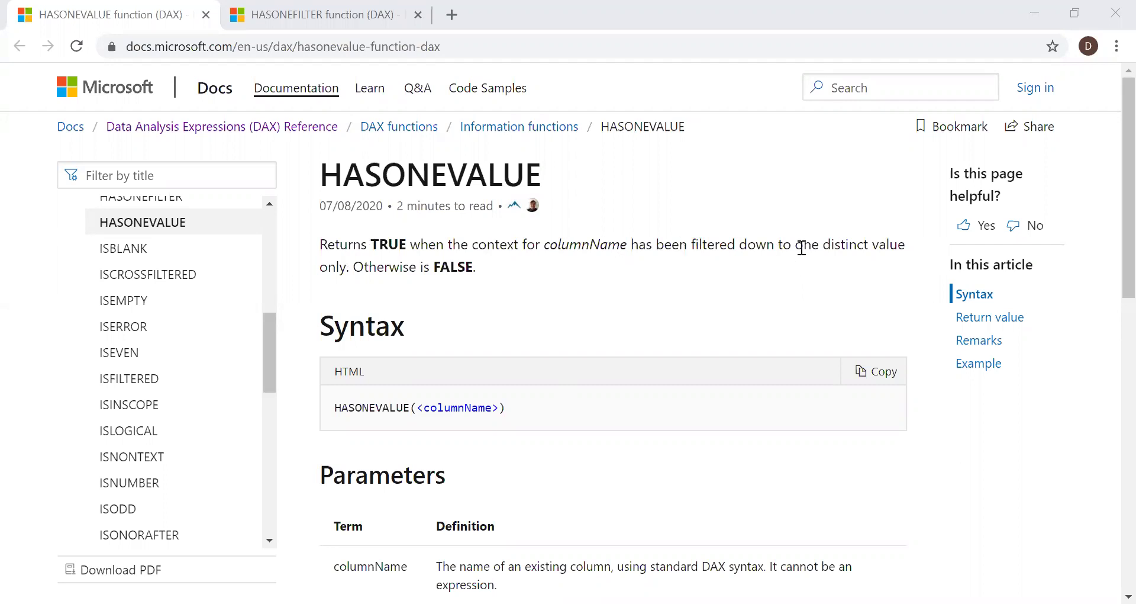
Read the HASONEVALUE reference page, highlighting "filtered down to one distinct value" and checking the syntax and parameters.
{"action": "left_click_drag", "start_coordinate": [688, 244], "coordinate": [916, 249]}
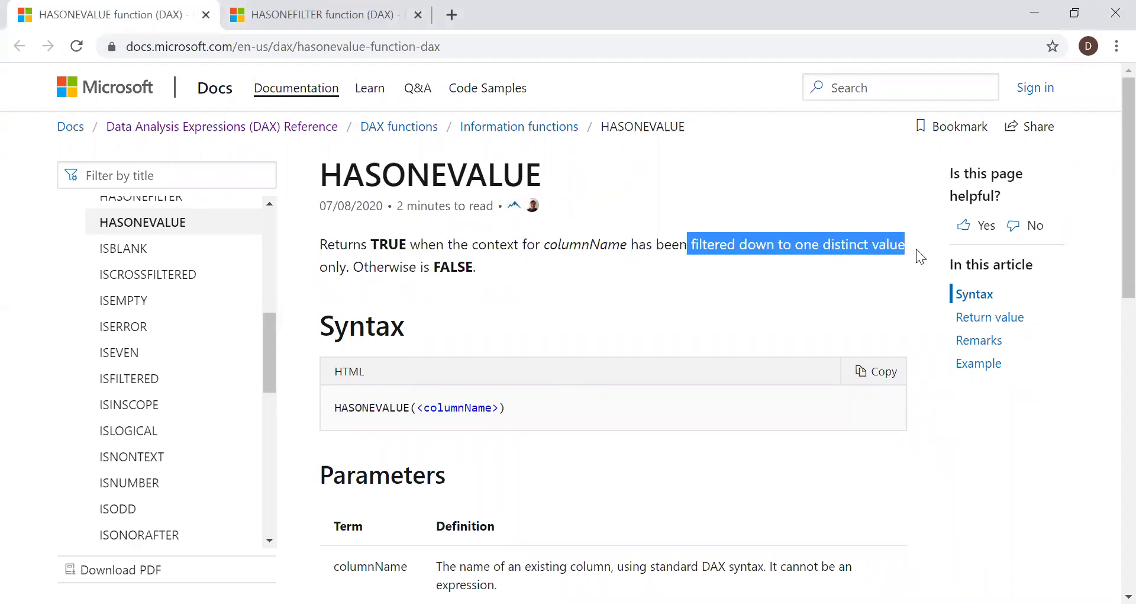
{"action": "left_click_drag", "start_coordinate": [692, 245], "coordinate": [905, 247]}
{"action": "scroll", "coordinate": [1110, 198], "scroll_direction": "down", "scroll_amount": 2}
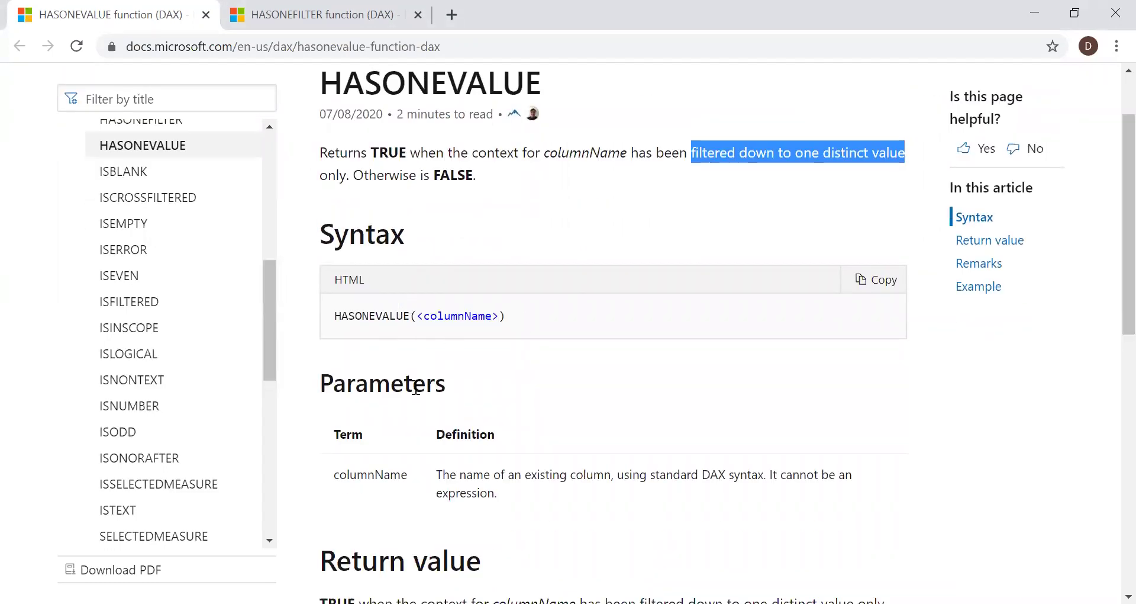
{"action": "scroll", "coordinate": [1109, 285], "scroll_direction": "down", "scroll_amount": 1}
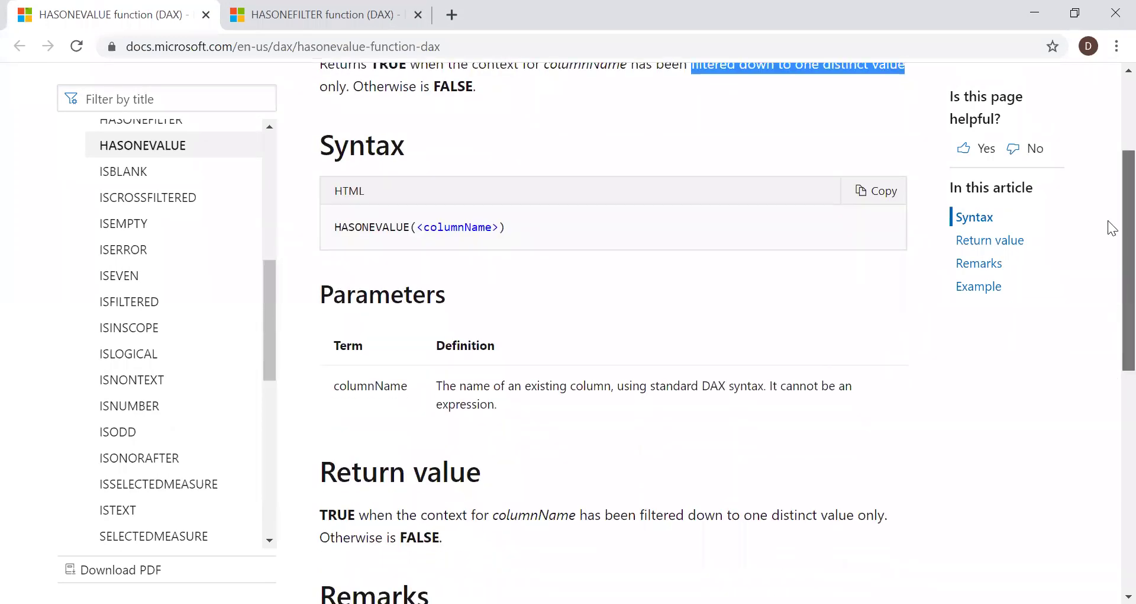
{"action": "scroll", "coordinate": [1112, 225], "scroll_direction": "up", "scroll_amount": 3}
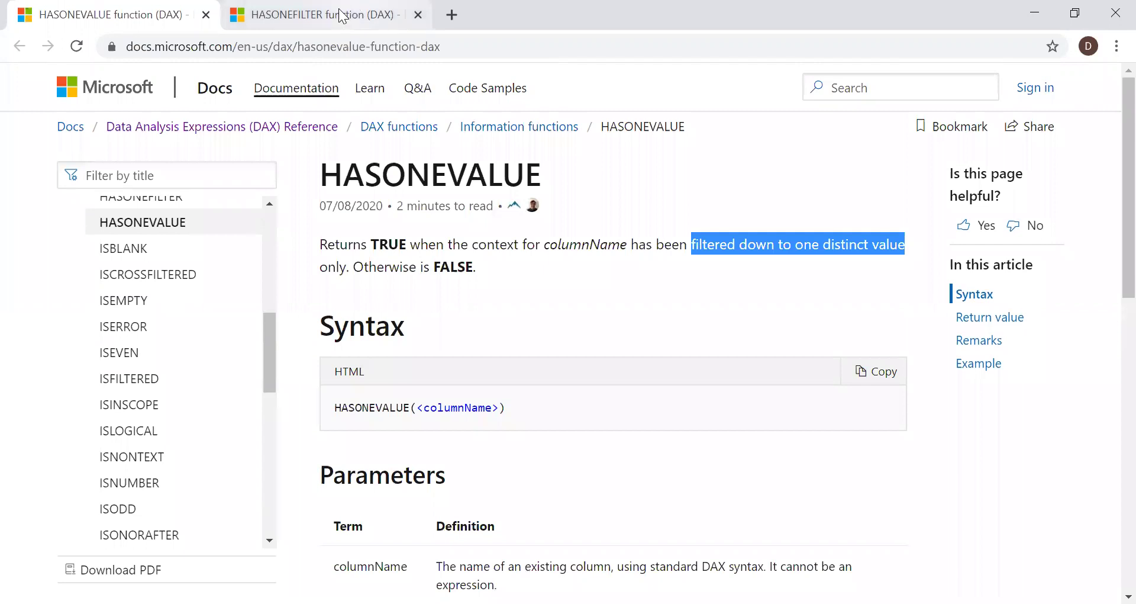
Read the HASONEFILTER reference page, highlighting "directly filtered values on columnName" and checking its syntax, parameters and return value.
{"action": "left_click", "coordinate": [342, 15]}
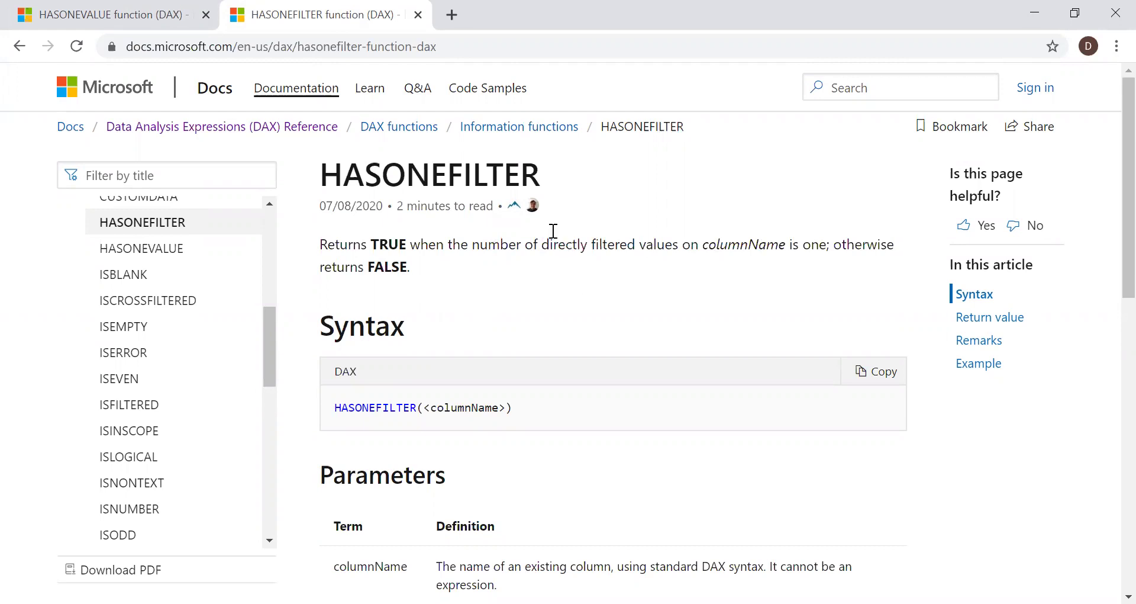
{"action": "left_click_drag", "start_coordinate": [541, 245], "coordinate": [786, 249]}
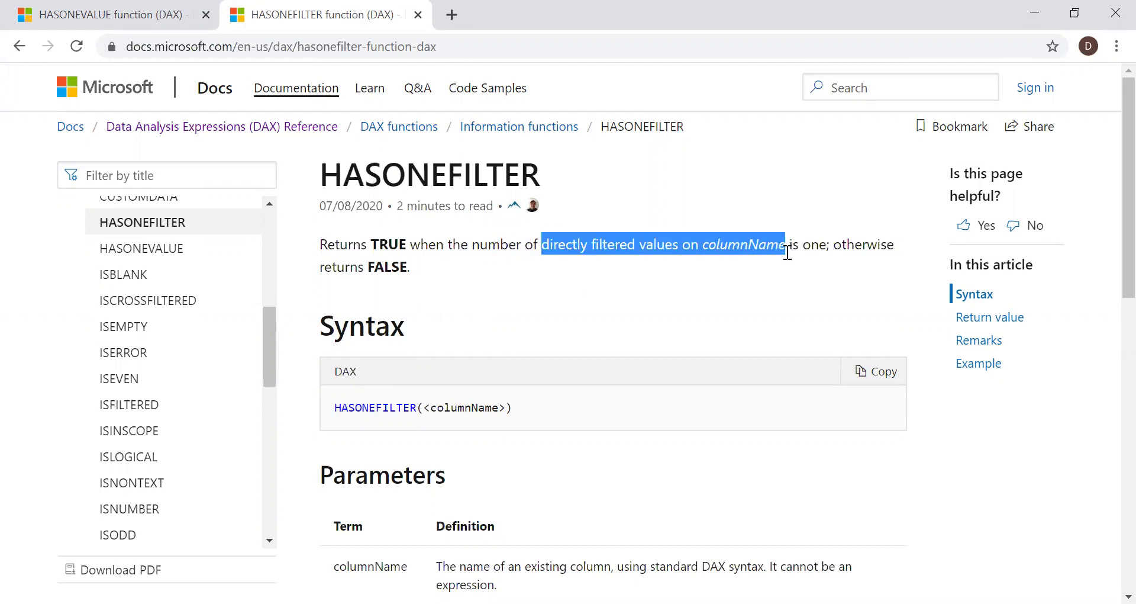
{"action": "left_click", "coordinate": [787, 299]}
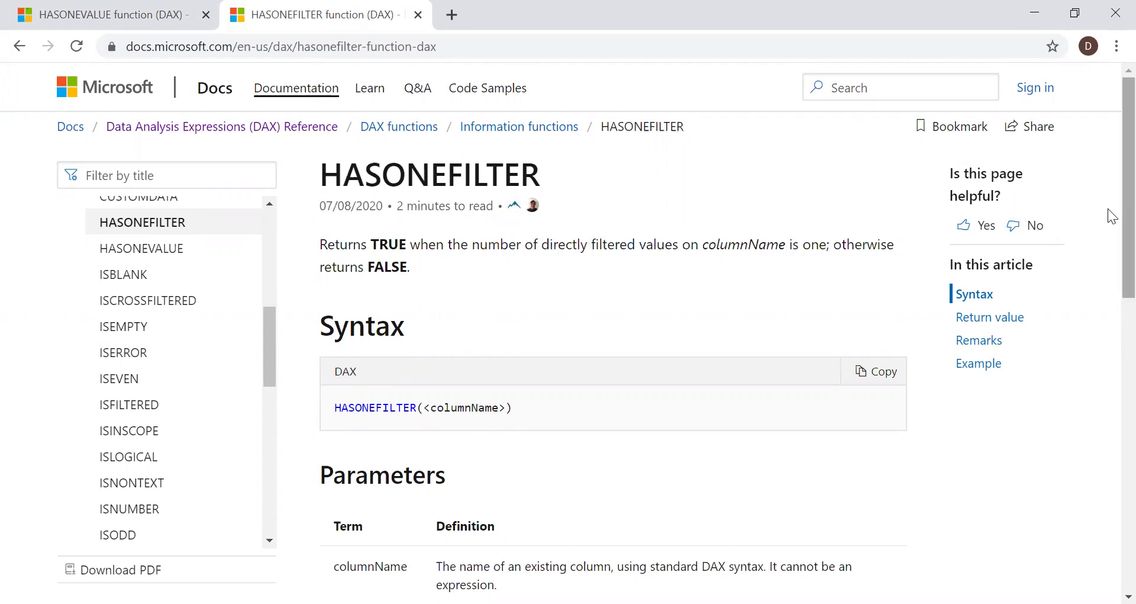
{"action": "scroll", "coordinate": [1111, 237], "scroll_direction": "down", "scroll_amount": 2}
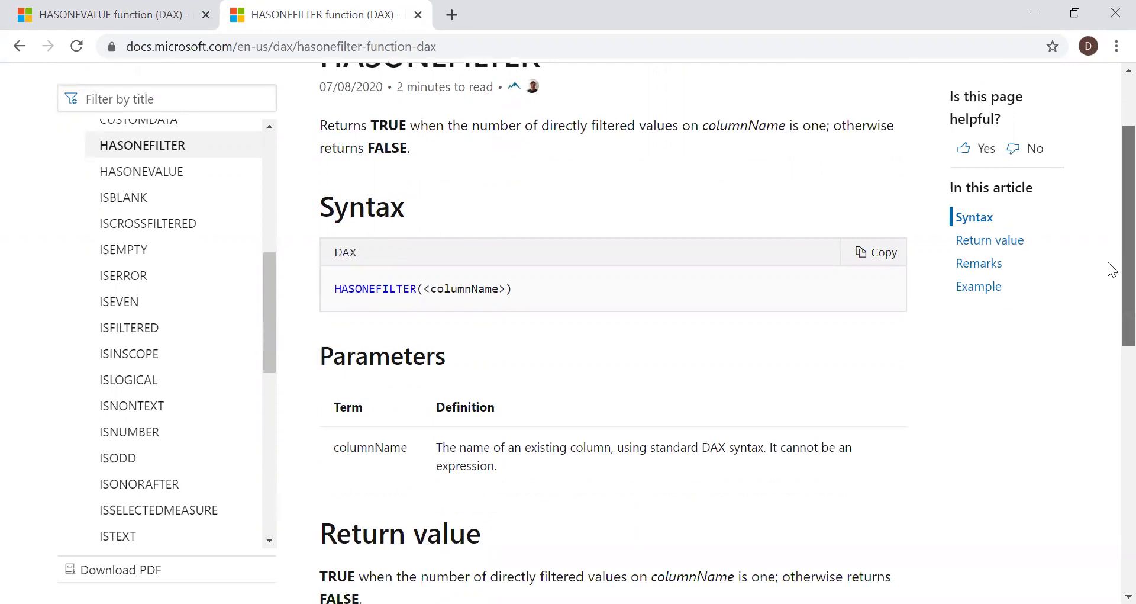
{"action": "left_click_drag", "start_coordinate": [347, 433], "coordinate": [436, 450]}
{"action": "left_click", "coordinate": [1109, 314]}
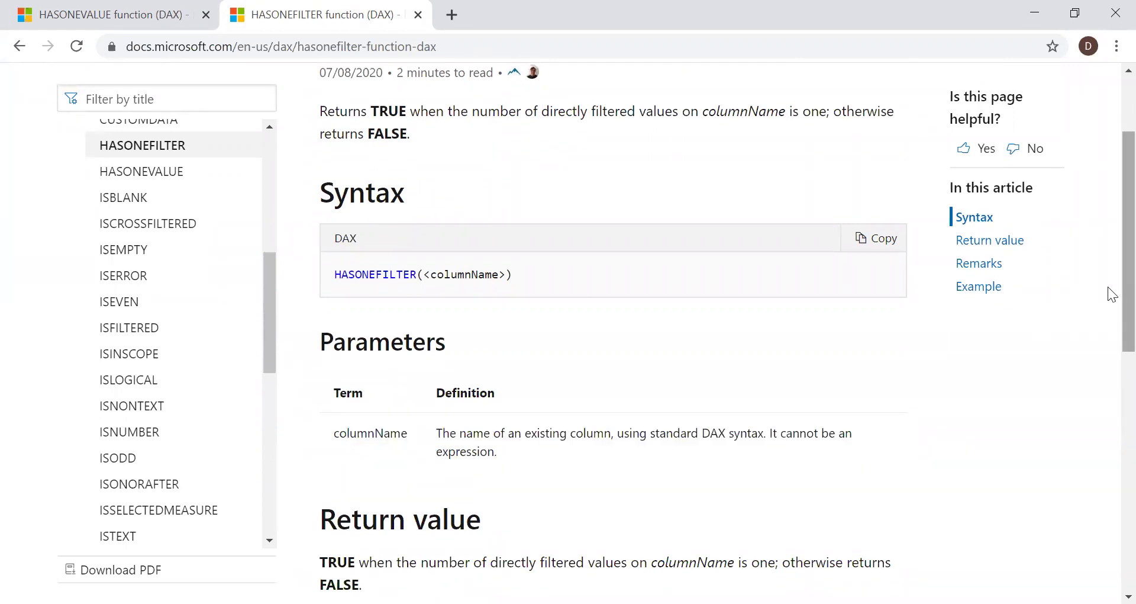
{"action": "scroll", "coordinate": [1108, 302], "scroll_direction": "down", "scroll_amount": 2}
{"action": "scroll", "coordinate": [1109, 261], "scroll_direction": "up", "scroll_amount": 4}
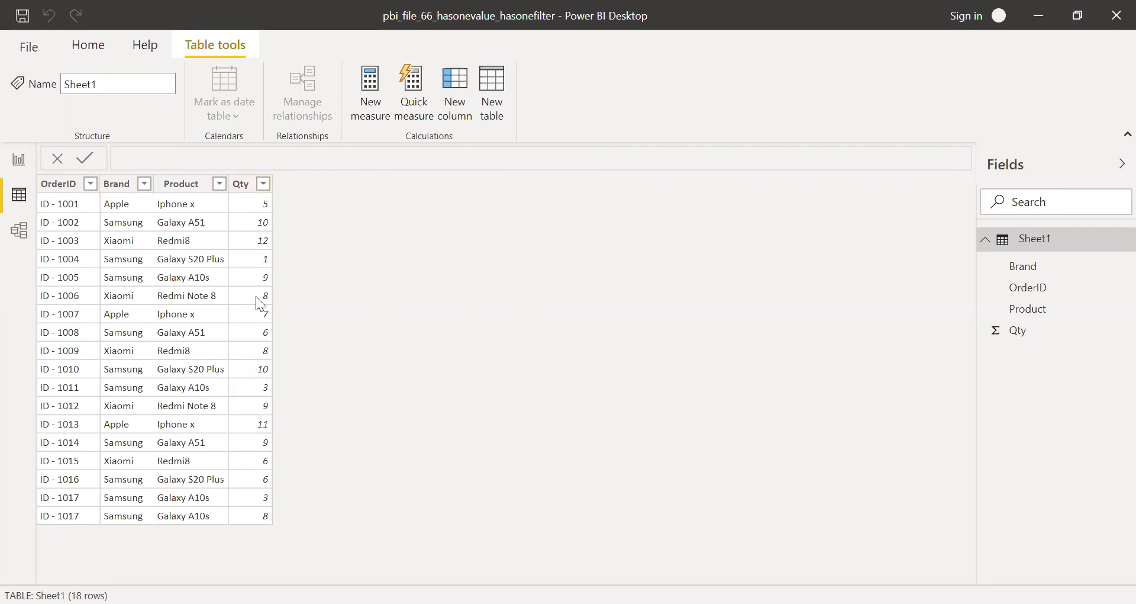
Switch from the data view to the report page in Power BI Desktop and look over the orders table.
{"action": "left_click", "coordinate": [19, 161]}
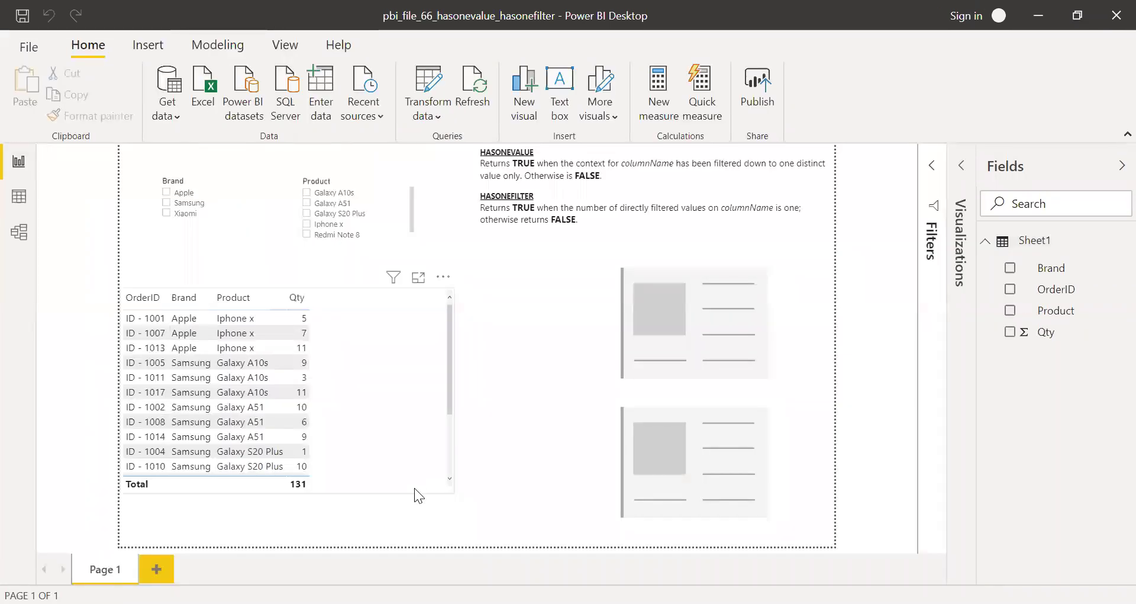
{"action": "left_click", "coordinate": [414, 487]}
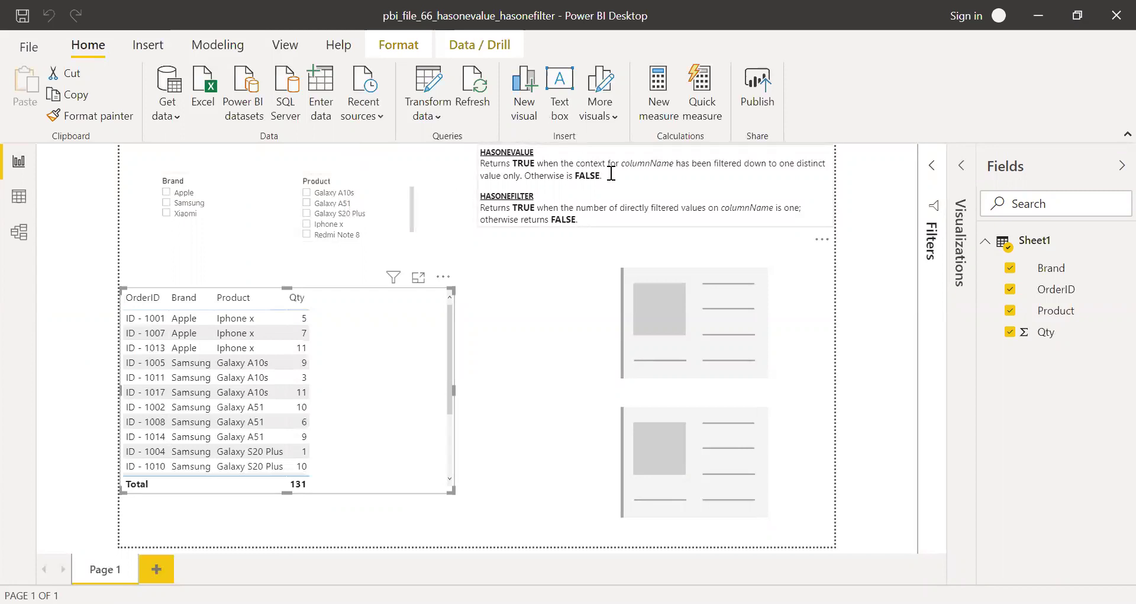
{"action": "left_click", "coordinate": [885, 248]}
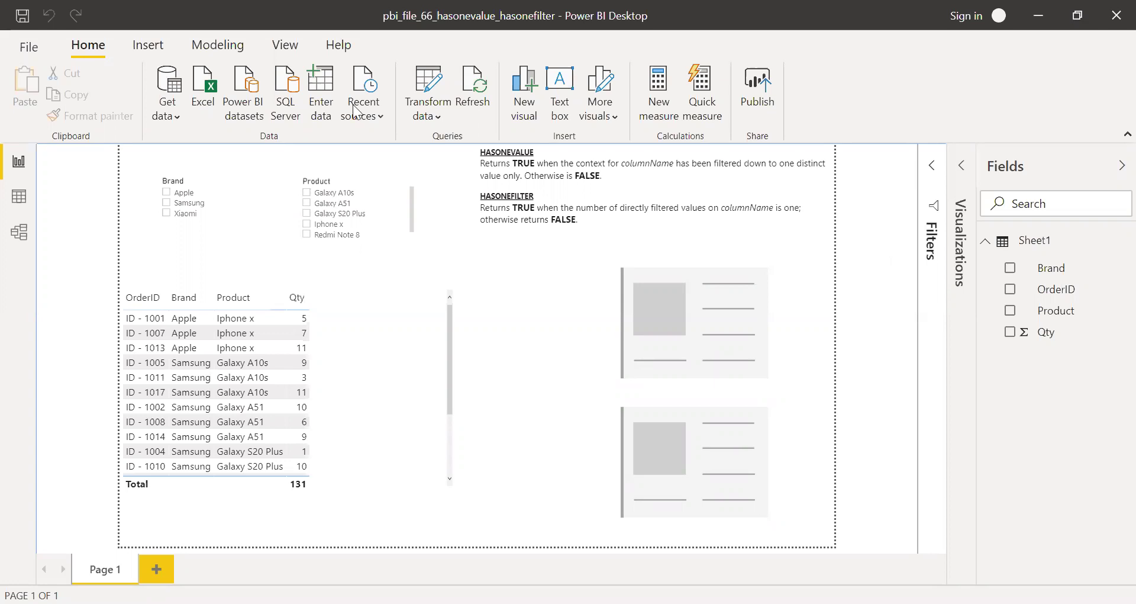
Try the slicers by alternately selecting Apple under Brand and Iphone x under Product, clearing each selection in between.
{"action": "left_click", "coordinate": [167, 197]}
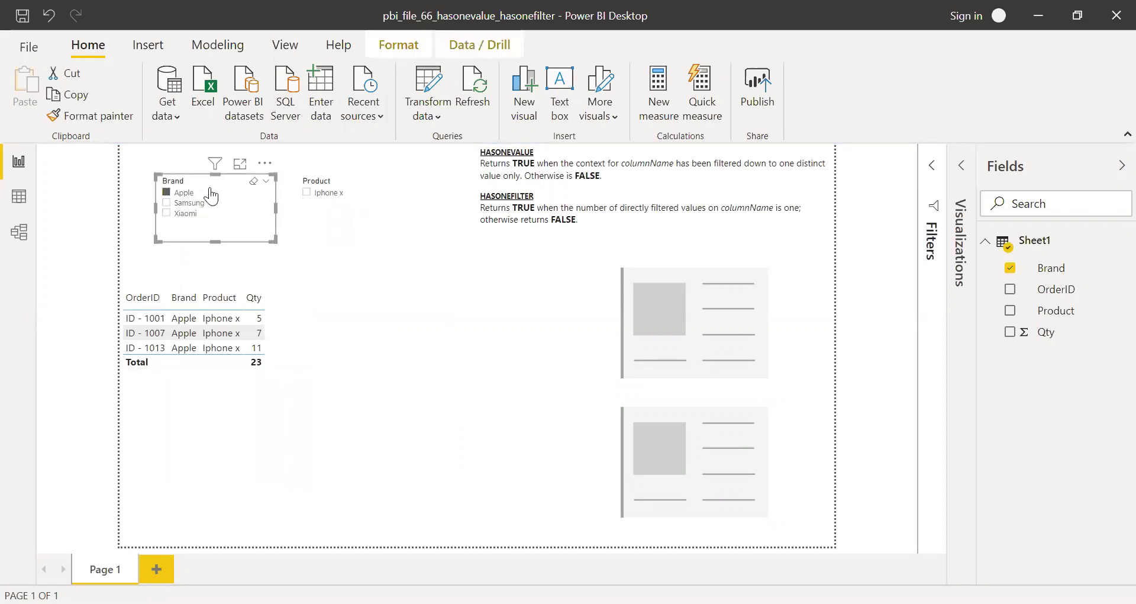
{"action": "left_click", "coordinate": [167, 193]}
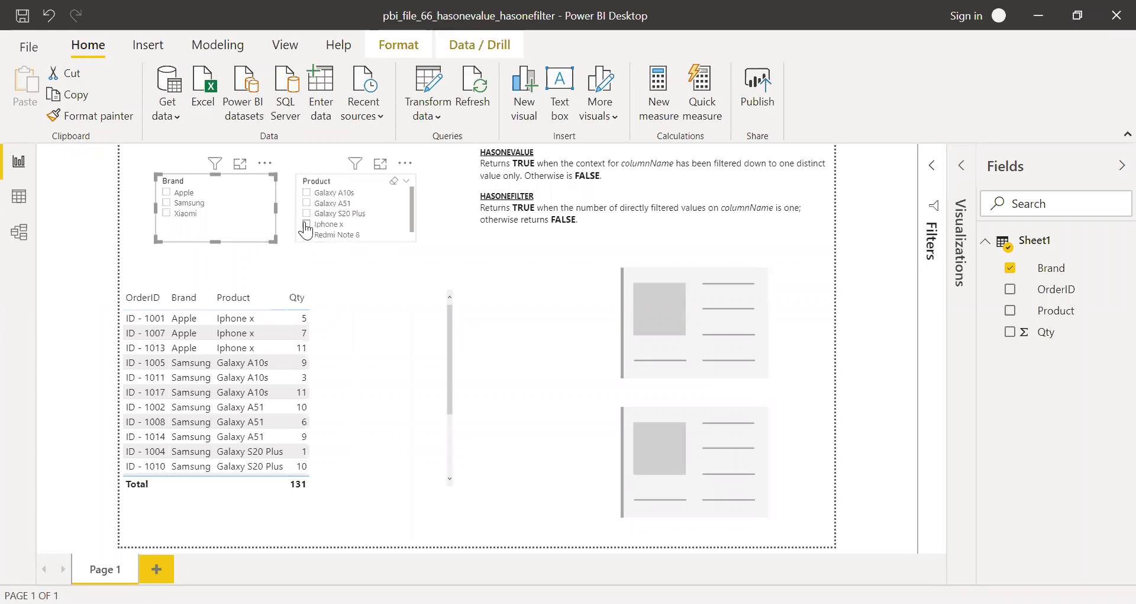
{"action": "left_click", "coordinate": [306, 224]}
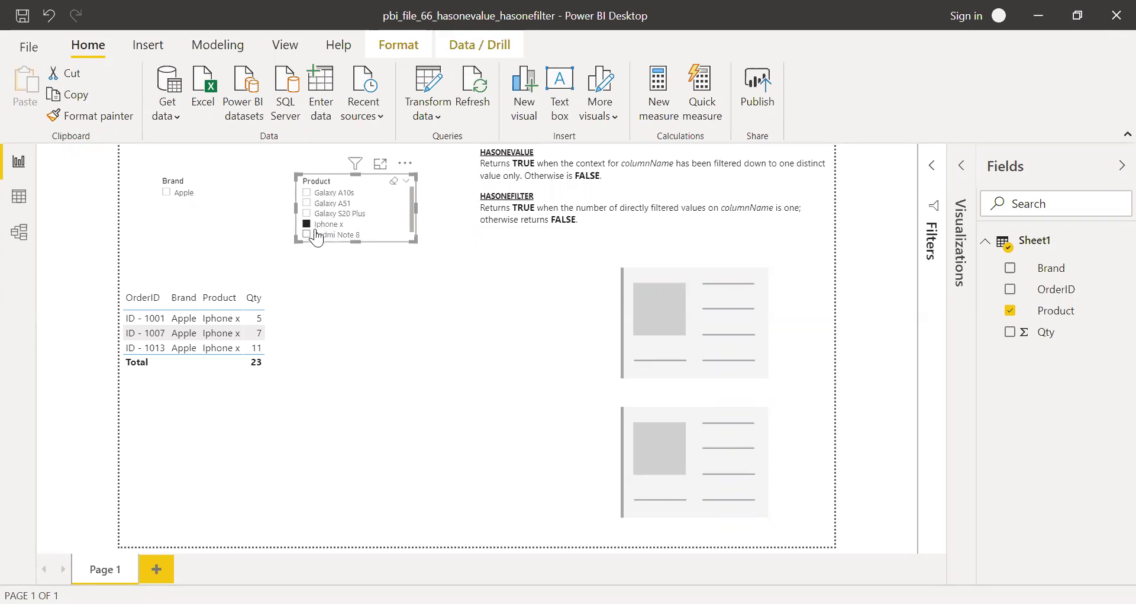
{"action": "left_click", "coordinate": [394, 181]}
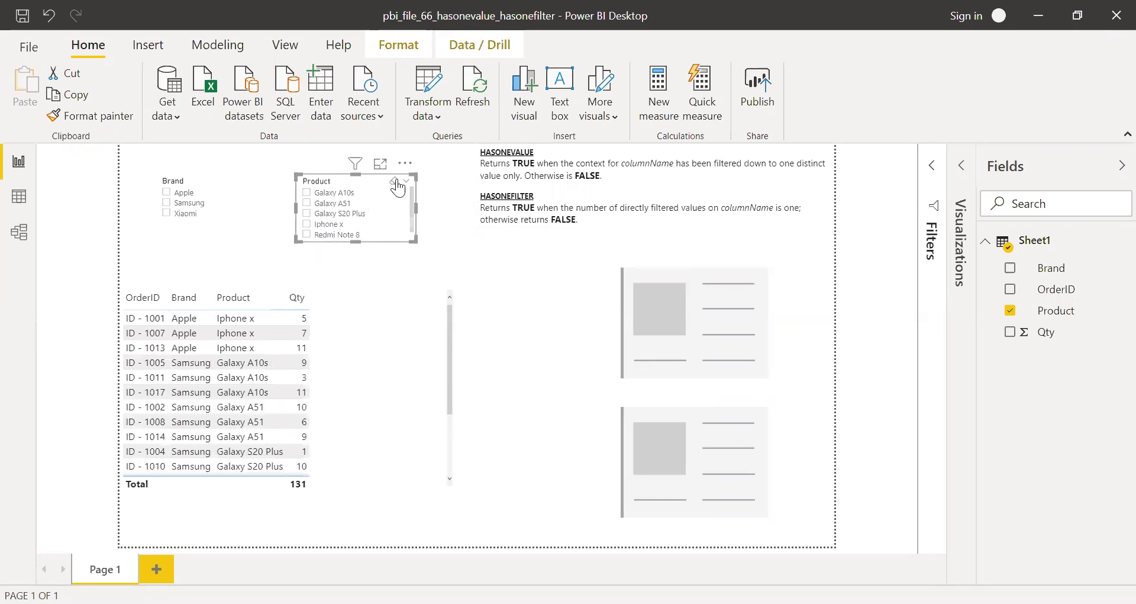
{"action": "left_click", "coordinate": [166, 195]}
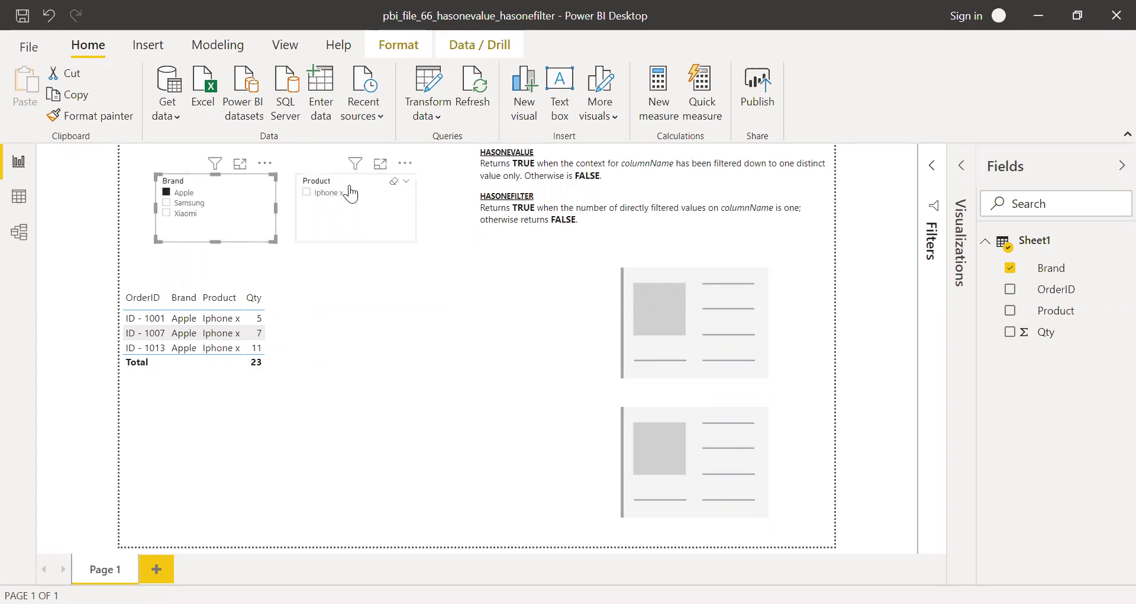
{"action": "left_click", "coordinate": [167, 196]}
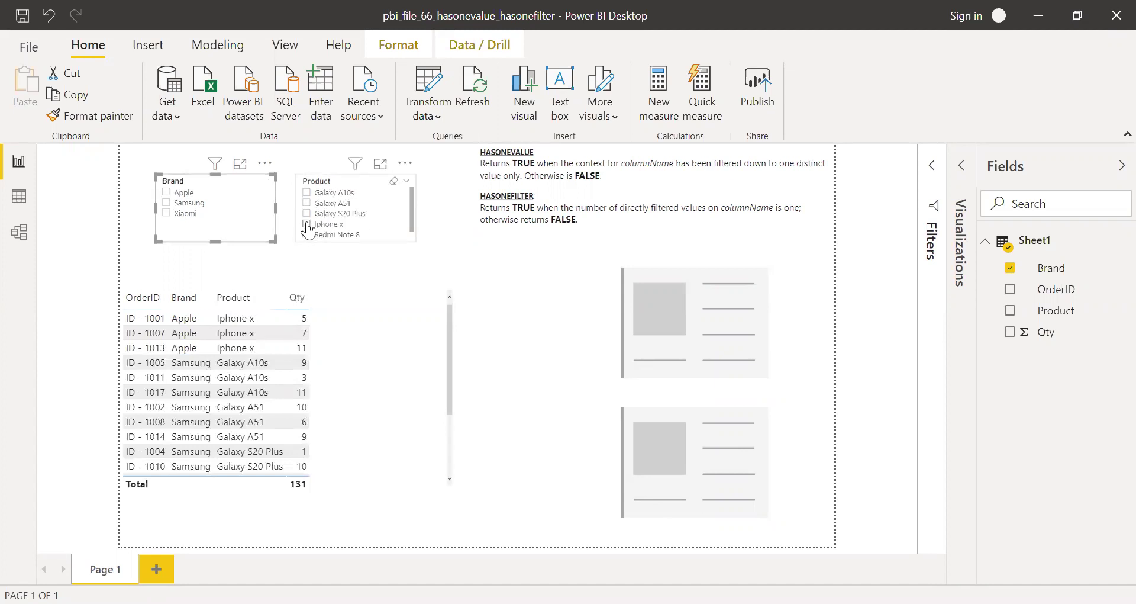
{"action": "left_click", "coordinate": [307, 224]}
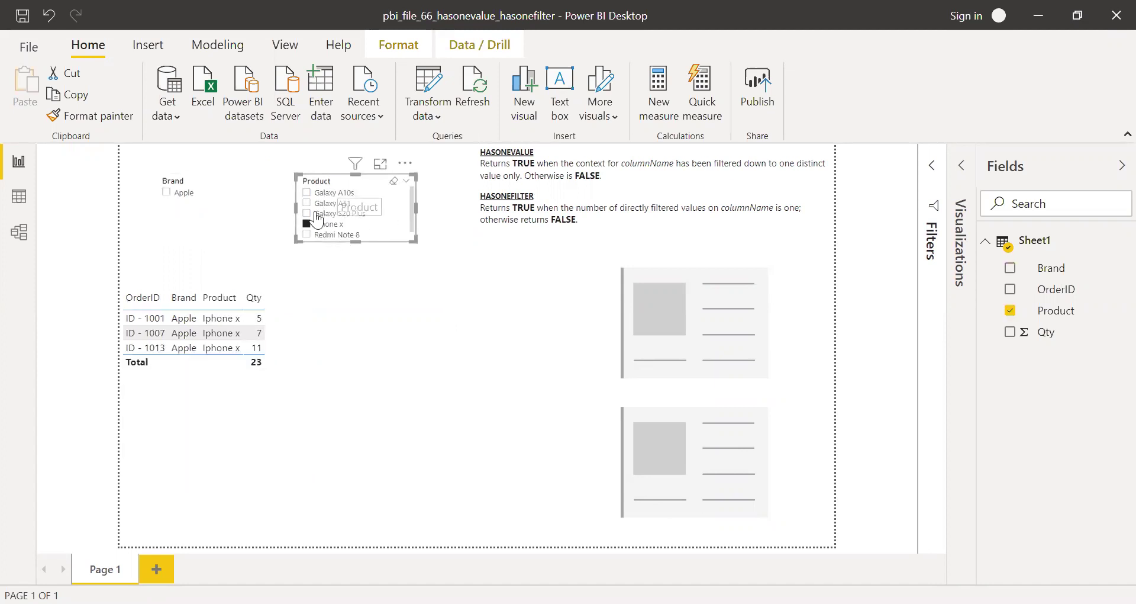
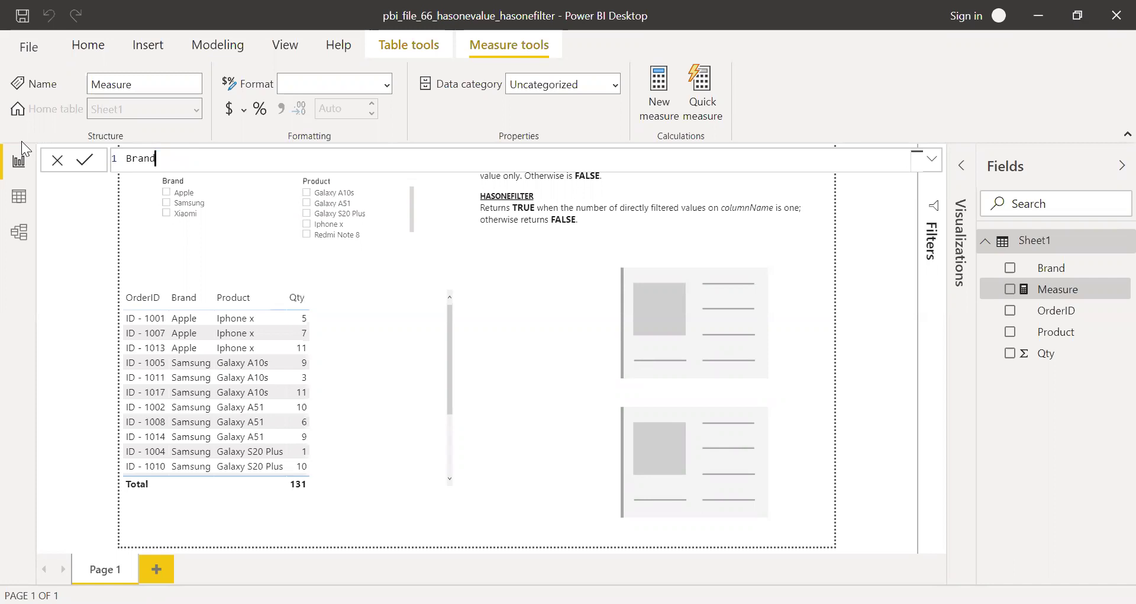
Define the measure Brand_hasonevalue_ex1 = HASONEVALUE(Sheet1[Brand]) and display it in the upper empty card.
{"action": "type", "text": "_hasonevalue_ex1 = has"}
{"action": "key", "text": "Down"}
{"action": "key", "text": "Tab"}
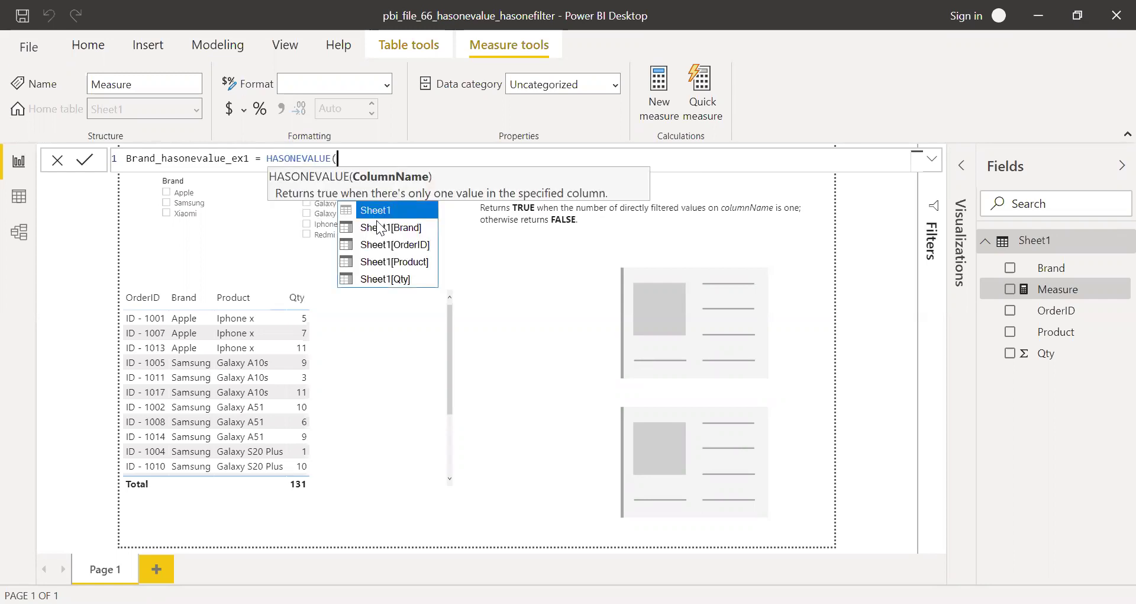
{"action": "type", "text": "br"}
{"action": "key", "text": "Tab"}
{"action": "type", "text": ")"}
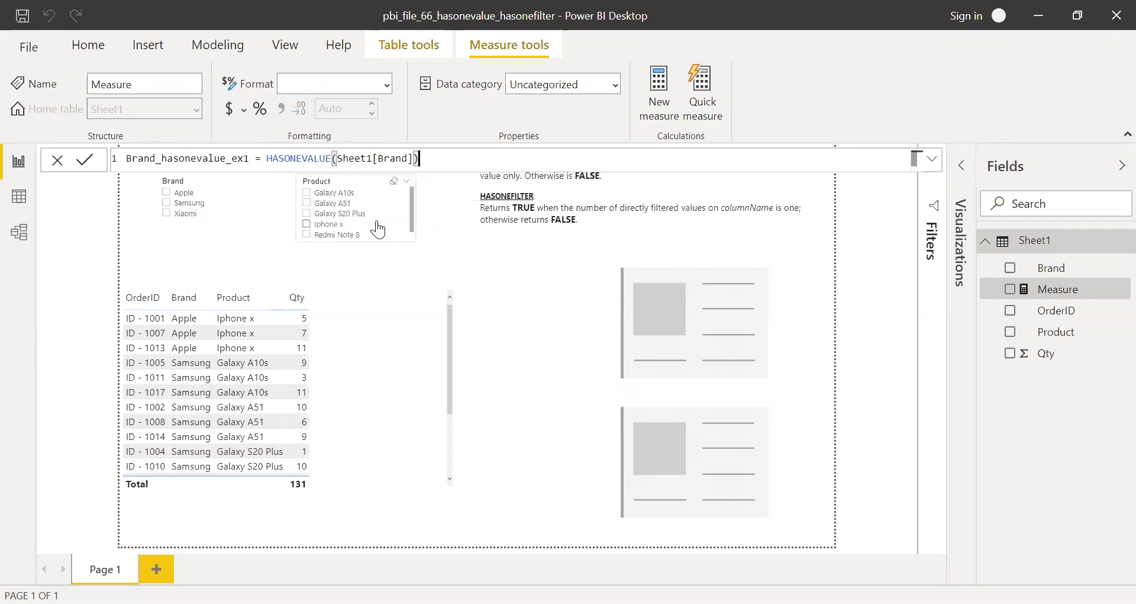
{"action": "key", "text": "Return"}
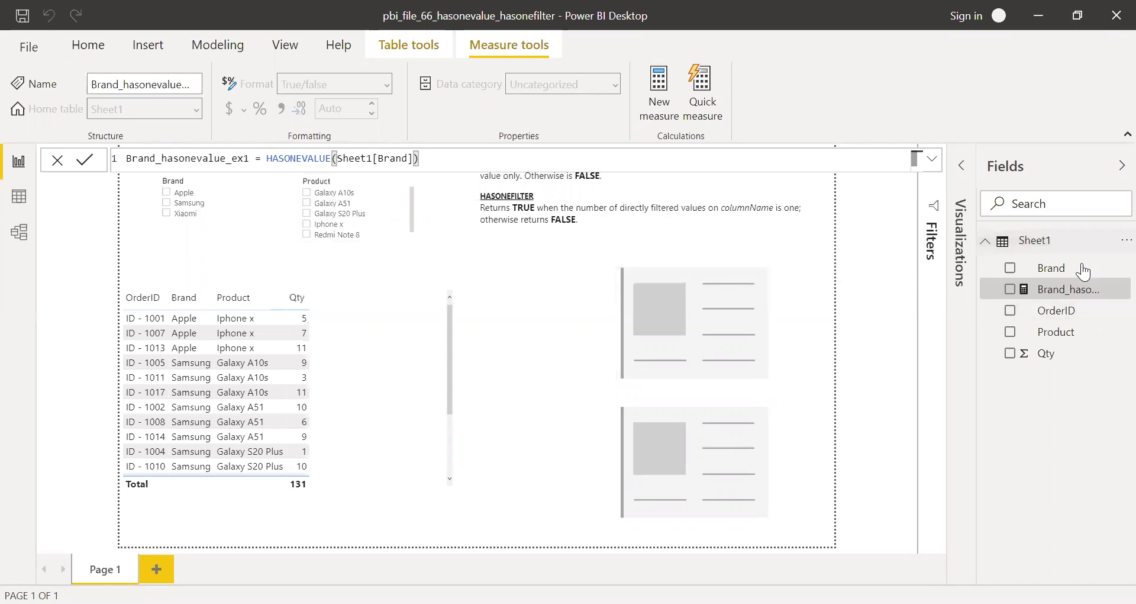
{"action": "left_click_drag", "start_coordinate": [1060, 291], "coordinate": [706, 300]}
{"action": "left_click", "coordinate": [894, 288]}
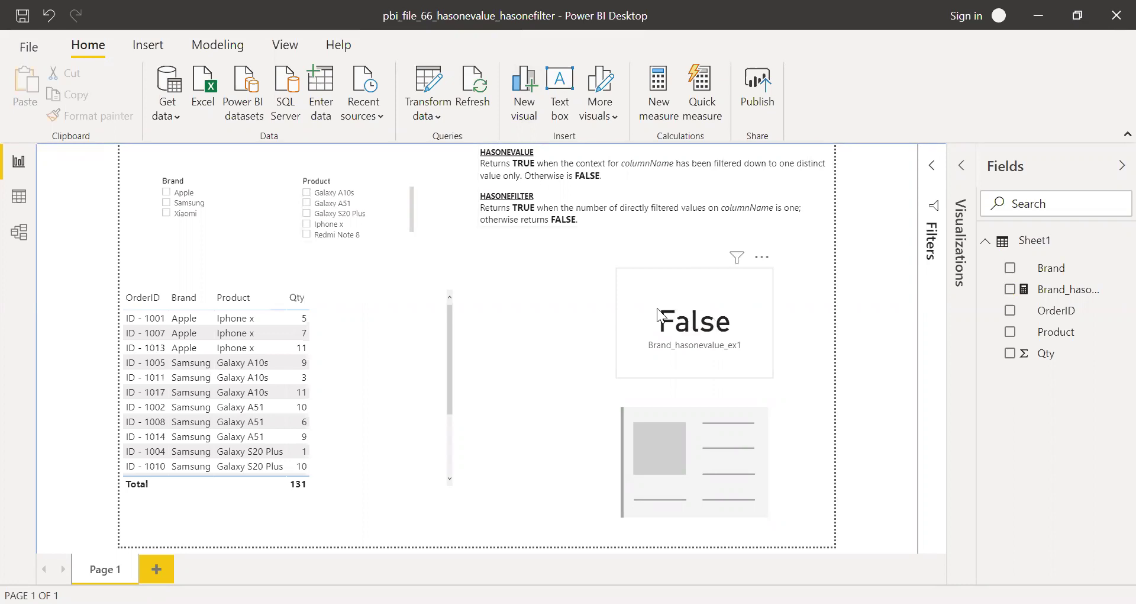
Test the HASONEVALUE card by filtering Brand to Apple, to Apple and Samsung together, and to Samsung alone.
{"action": "left_click", "coordinate": [167, 193]}
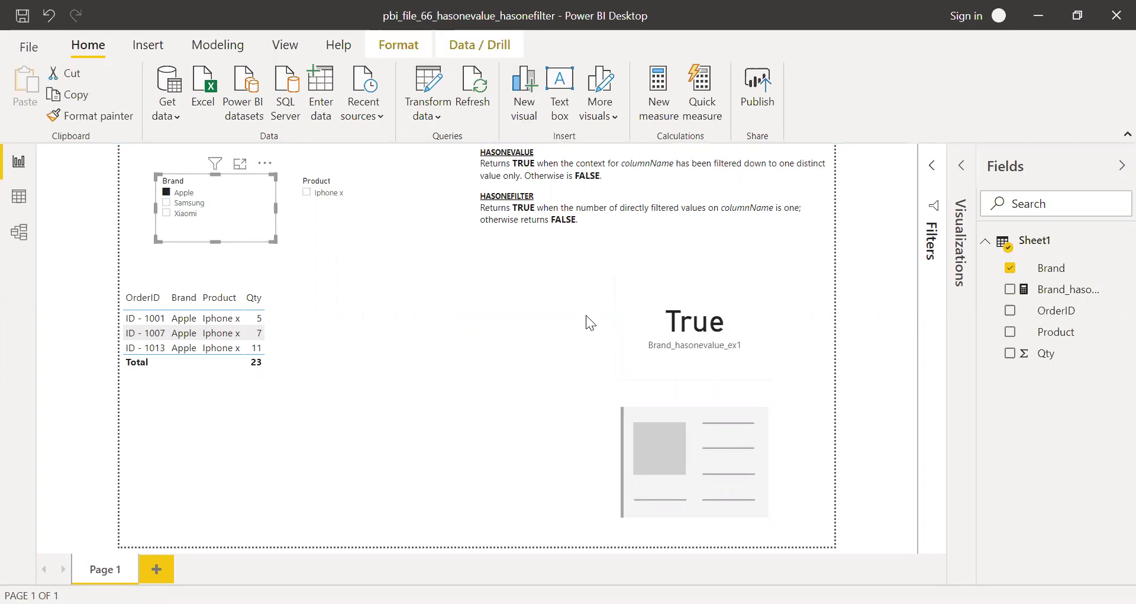
{"action": "left_click", "coordinate": [168, 204]}
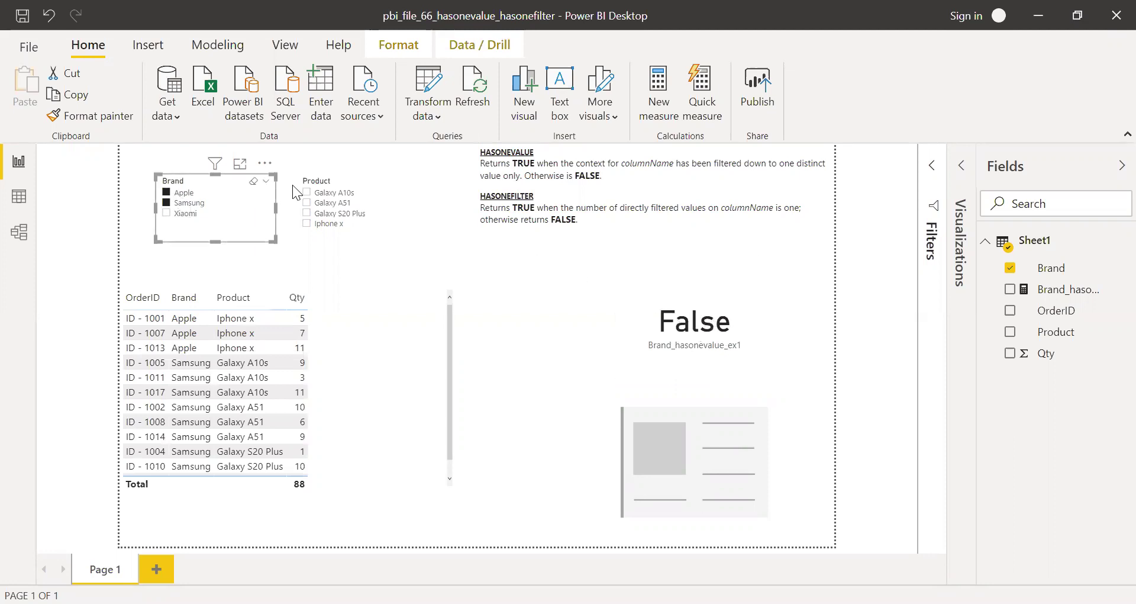
{"action": "left_click", "coordinate": [168, 206]}
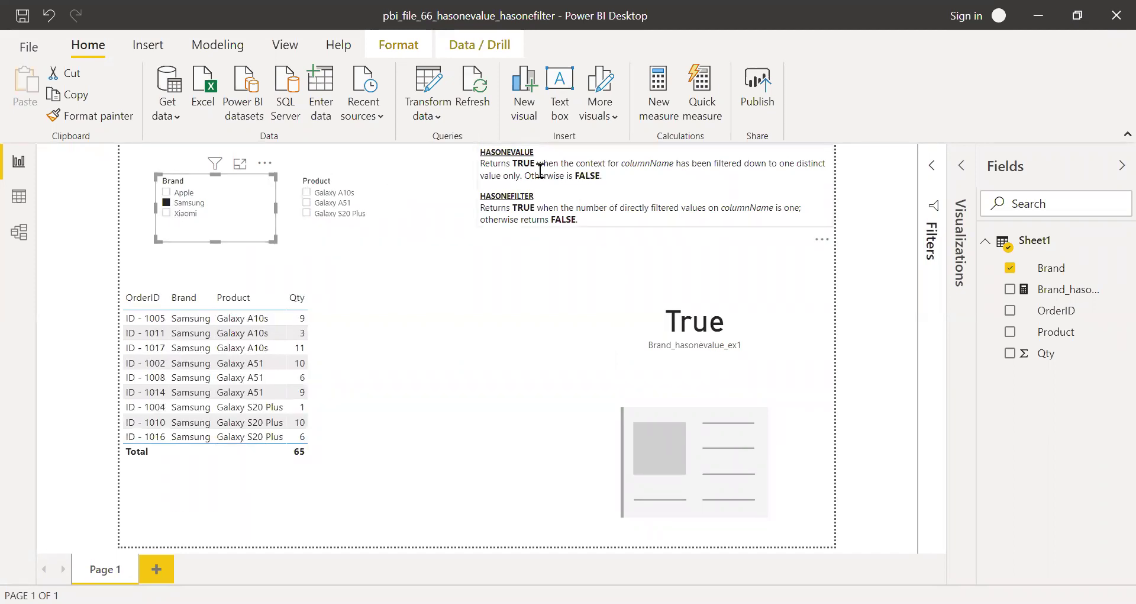
{"action": "left_click", "coordinate": [893, 288]}
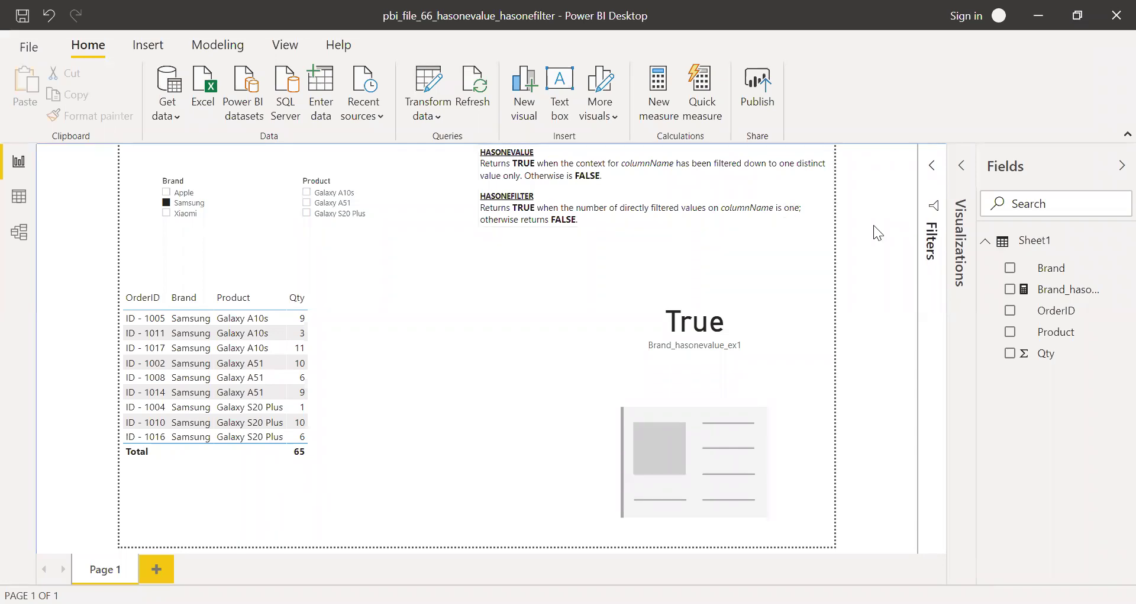
Define the measure Brand_hasonefilter_ex2 = HASONEFILTER(Sheet1[Brand]) and display it in the lower empty card.
{"action": "left_click", "coordinate": [659, 106]}
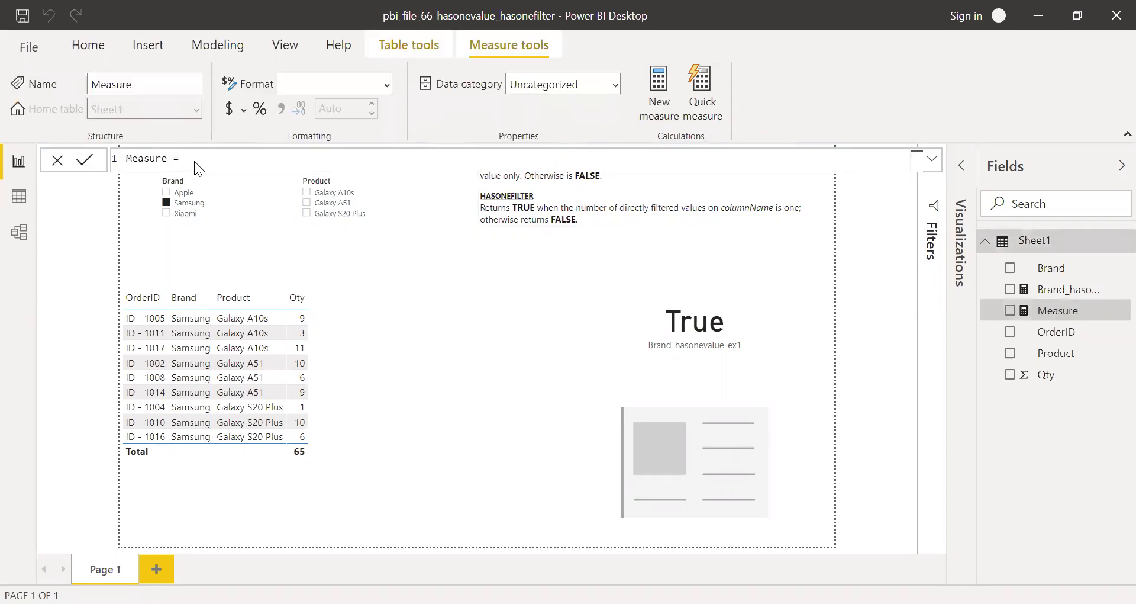
{"action": "left_click_drag", "start_coordinate": [194, 161], "coordinate": [62, 137]}
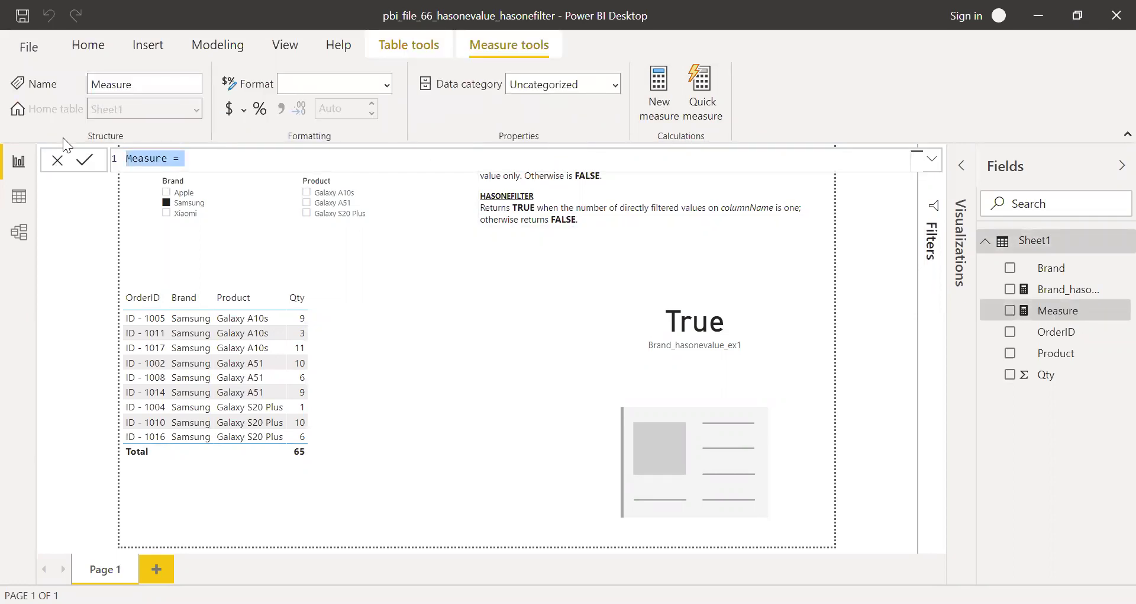
{"action": "type", "text": "Bransd"}
{"action": "key", "text": "BackSpace"}
{"action": "key", "text": "BackSpace"}
{"action": "type", "text": "d_has"}
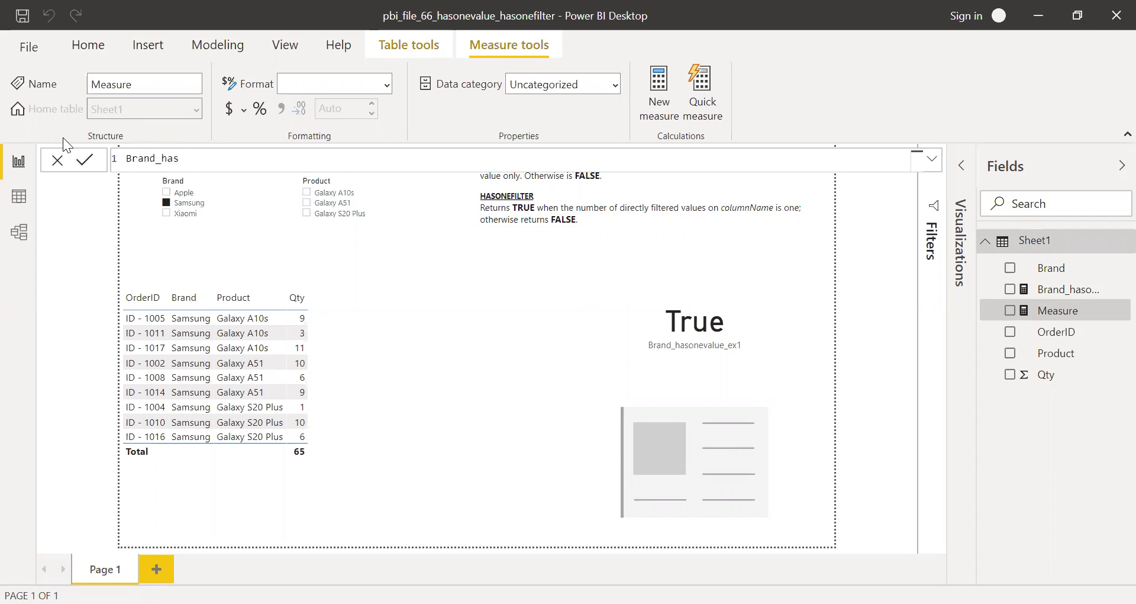
{"action": "type", "text": "onefilter_ex2 = hason"}
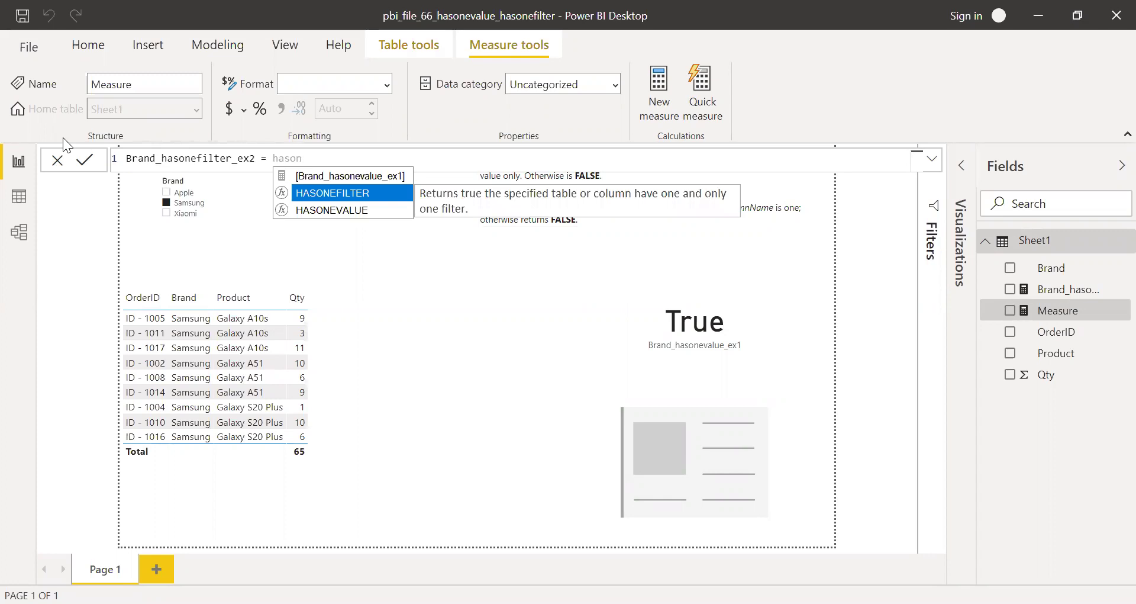
{"action": "key", "text": "Tab"}
{"action": "type", "text": "Br"}
{"action": "key", "text": "Tab"}
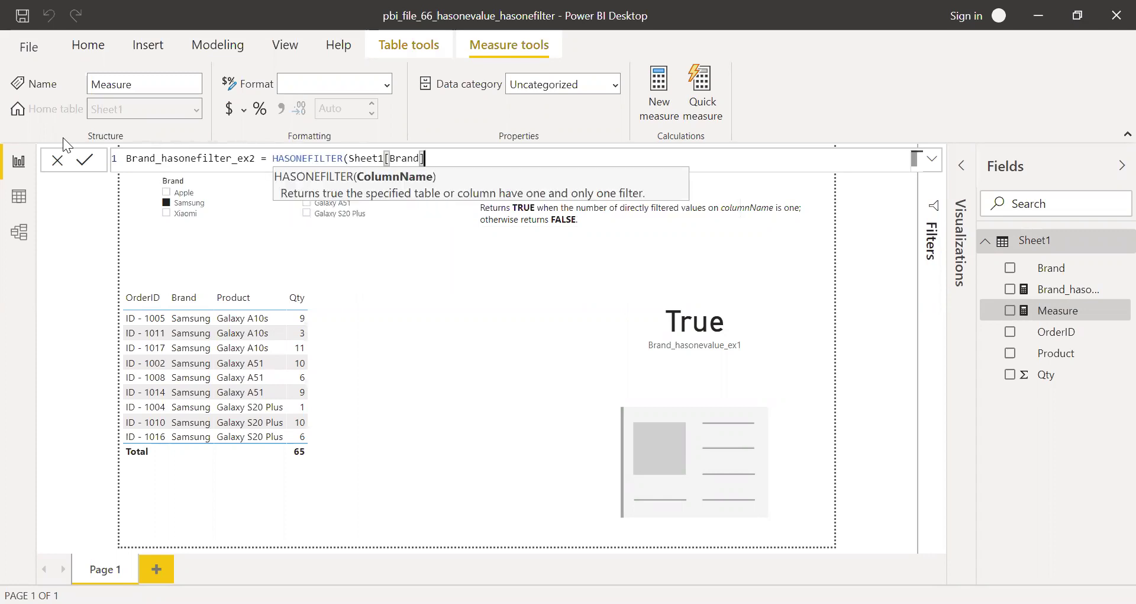
{"action": "type", "text": ")"}
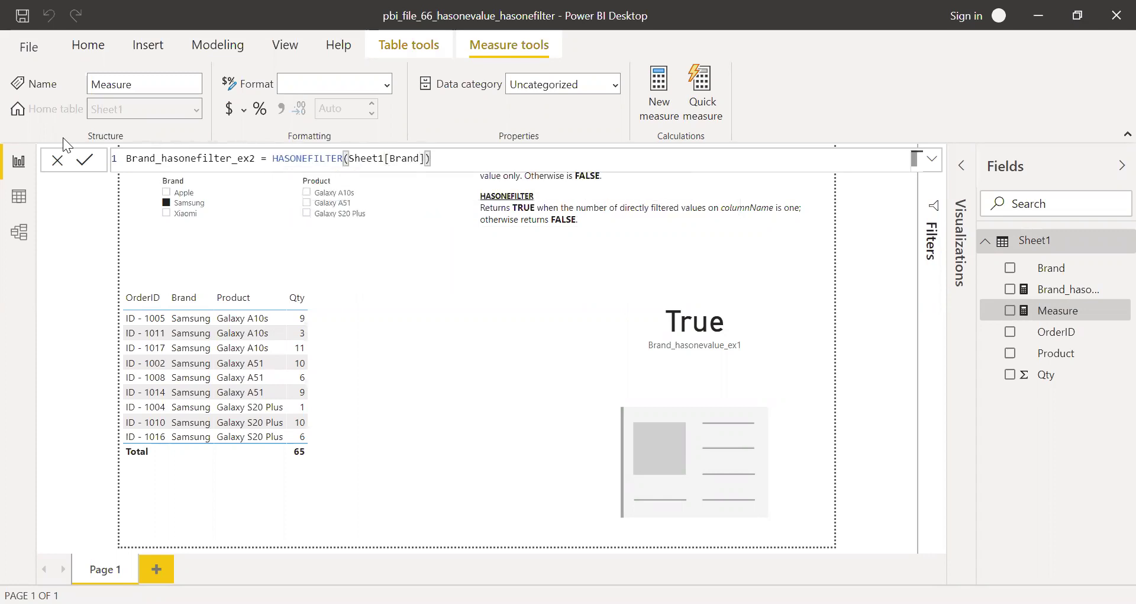
{"action": "key", "text": "Return"}
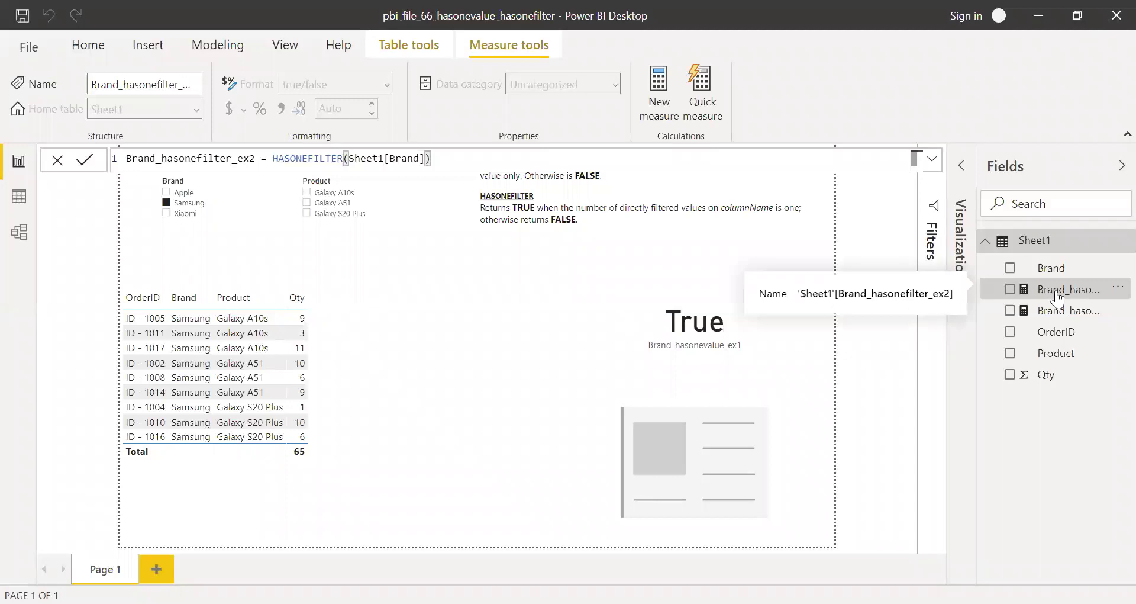
{"action": "left_click_drag", "start_coordinate": [889, 335], "coordinate": [694, 453]}
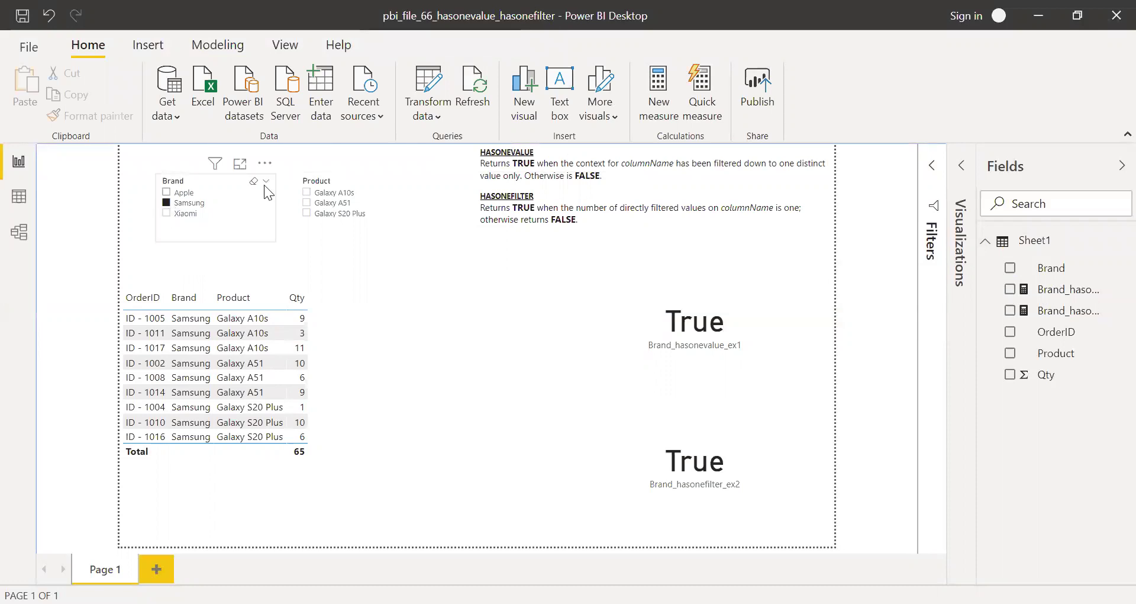
Compare both cards with no Brand filter, with Apple, with Apple and Samsung together, and with Samsung alone, clearing the Brand selection at the end.
{"action": "key", "text": "ctrl+z"}
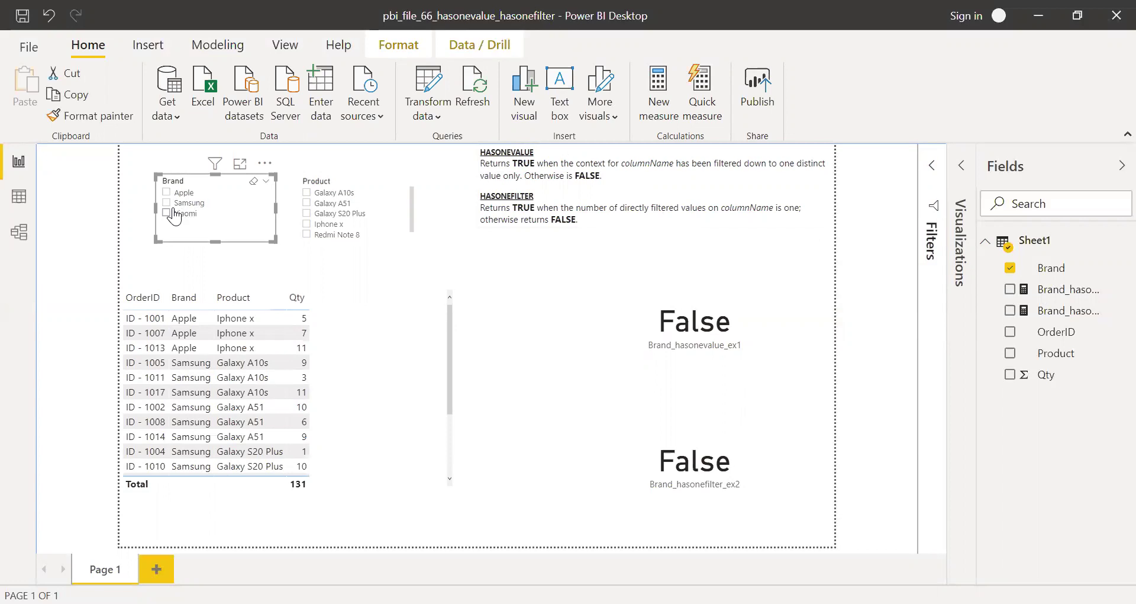
{"action": "left_click", "coordinate": [167, 192]}
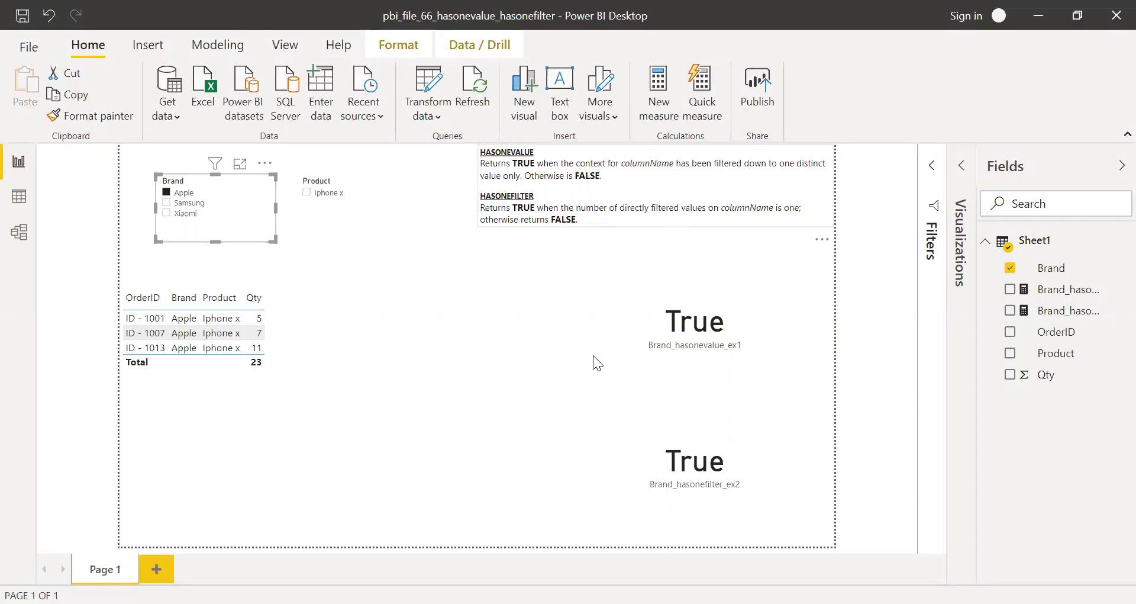
{"action": "left_click", "coordinate": [167, 204], "text": "ctrl"}
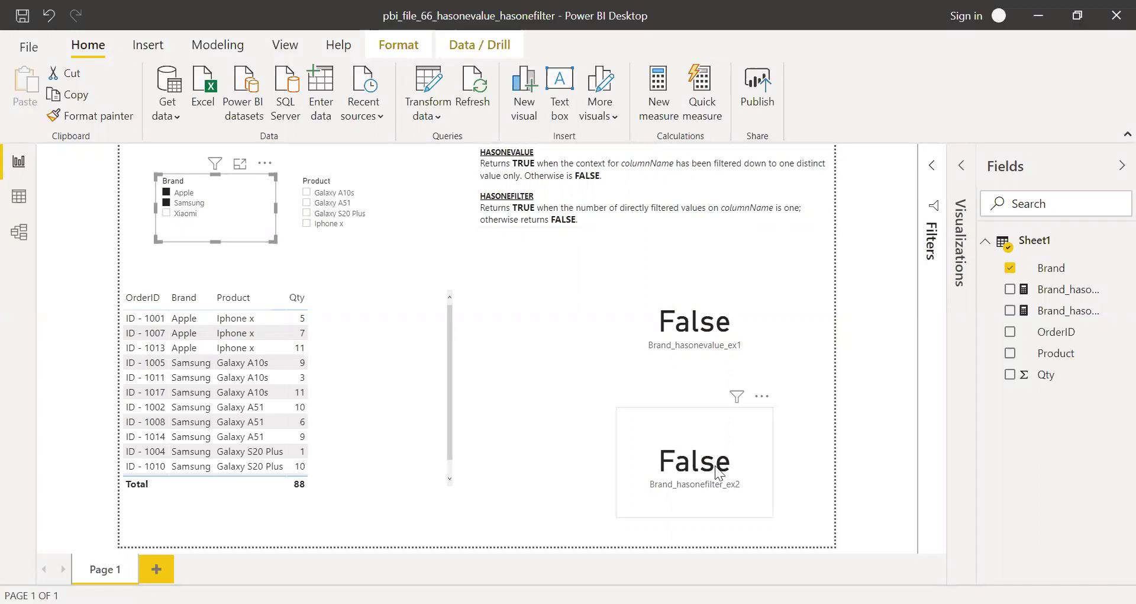
{"action": "left_click", "coordinate": [168, 203]}
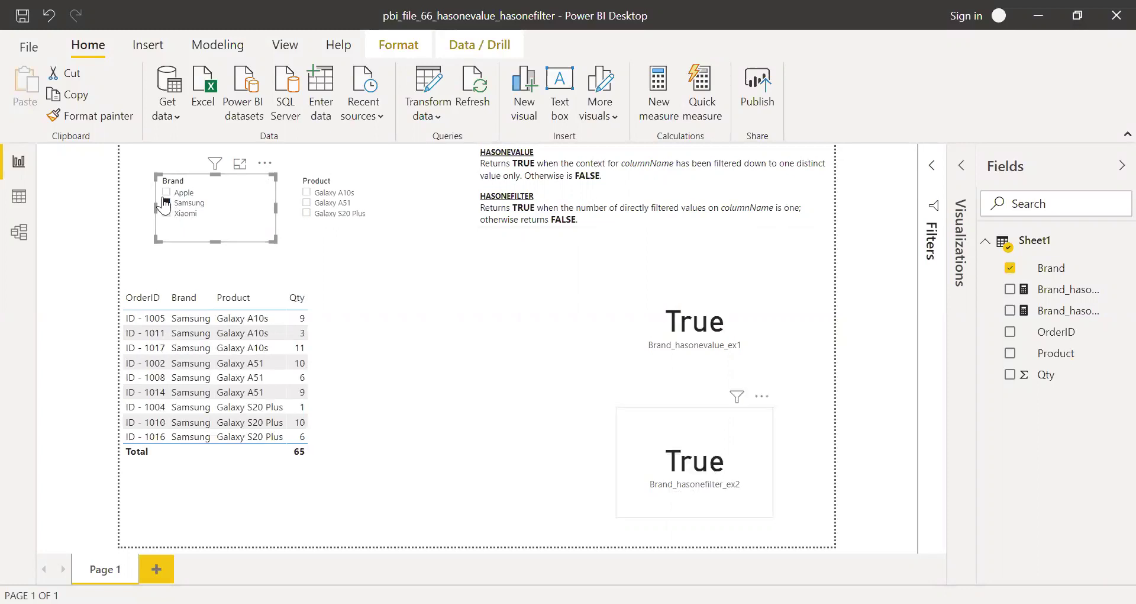
{"action": "left_click", "coordinate": [255, 187]}
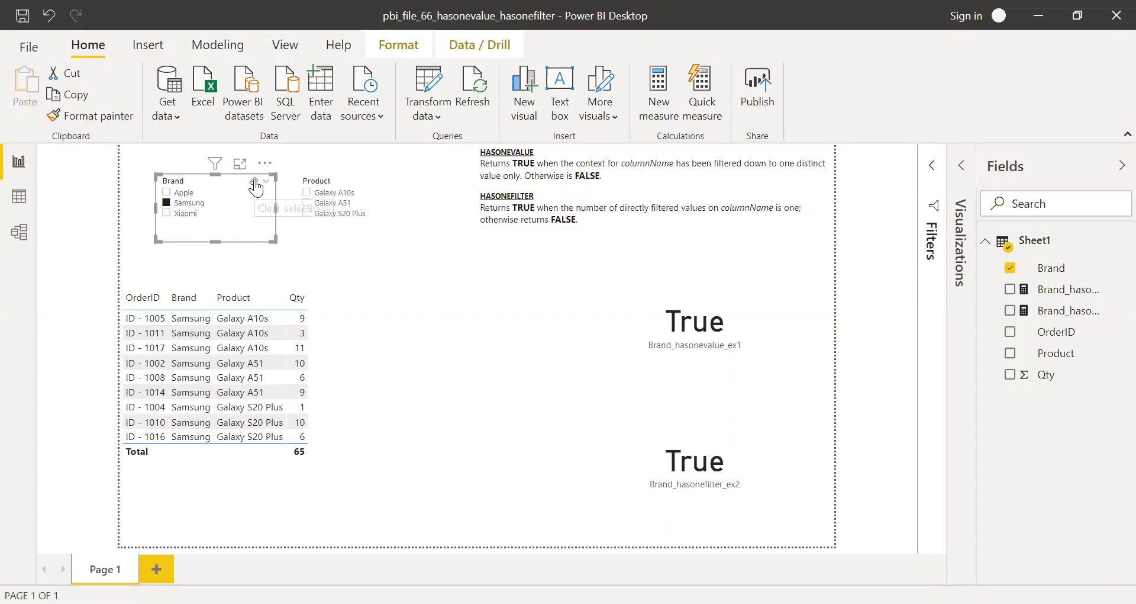
{"action": "left_click", "coordinate": [853, 446]}
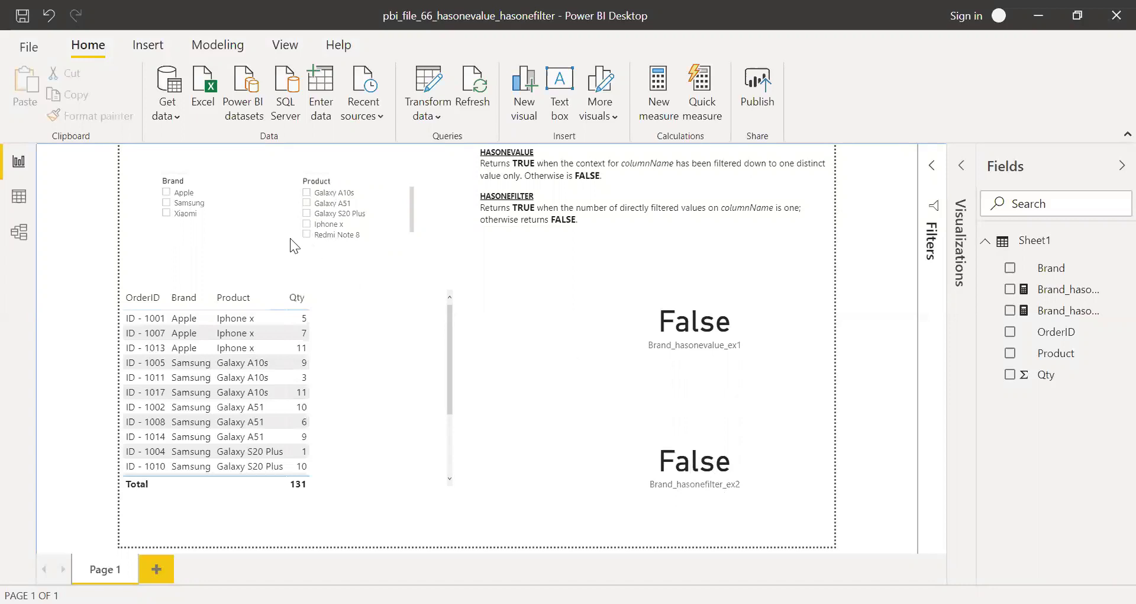
Compare both cards while only the Product slicer is filtered to Iphone x, and clear the Product selection.
{"action": "left_click", "coordinate": [309, 224]}
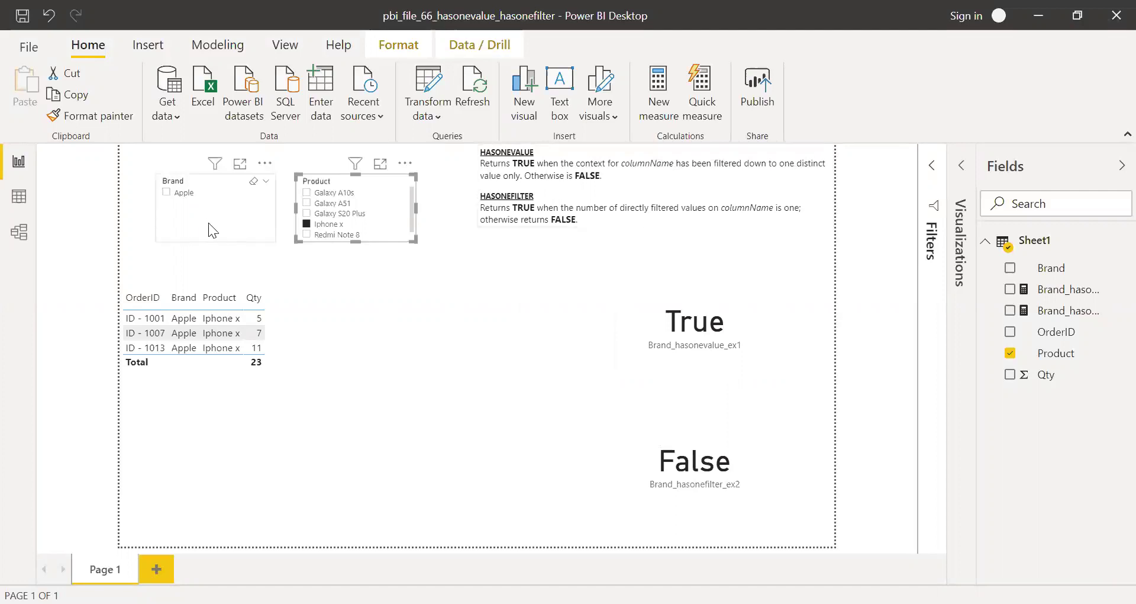
{"action": "left_click", "coordinate": [695, 412]}
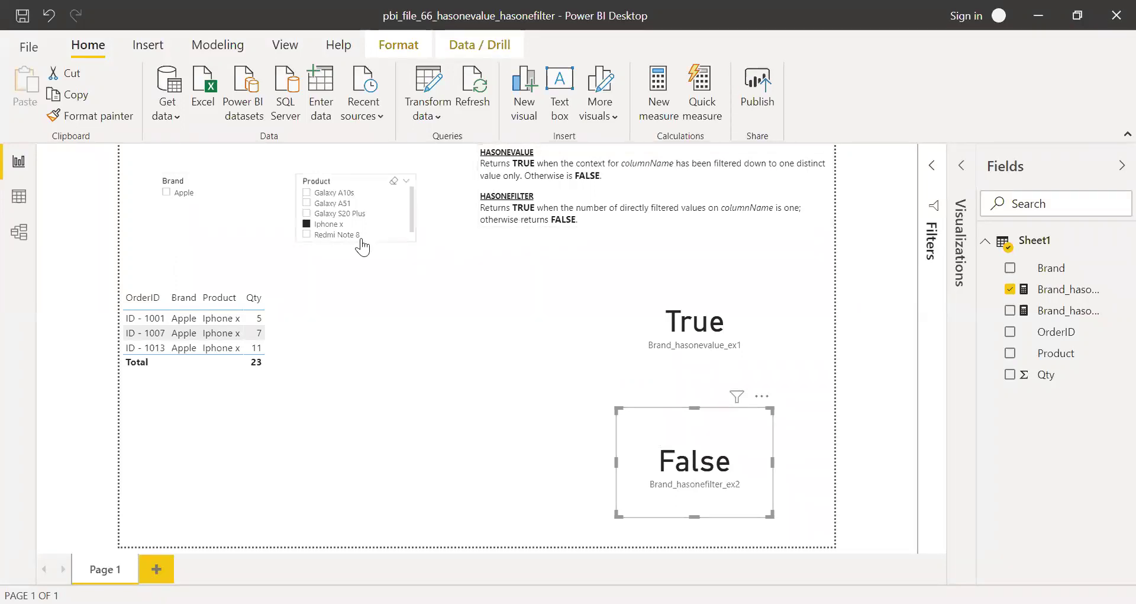
{"action": "left_click", "coordinate": [395, 181]}
{"action": "left_click", "coordinate": [534, 420]}
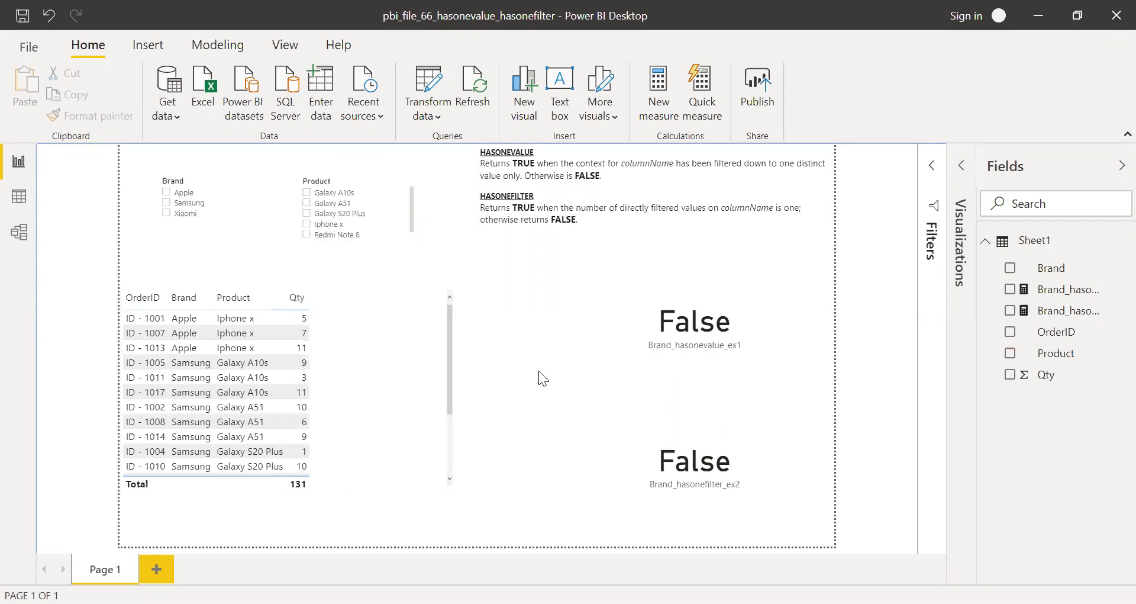
Create a new measure named Brandhasonevalue_ex3 whose formula starts with the IF function.
{"action": "left_click", "coordinate": [655, 105]}
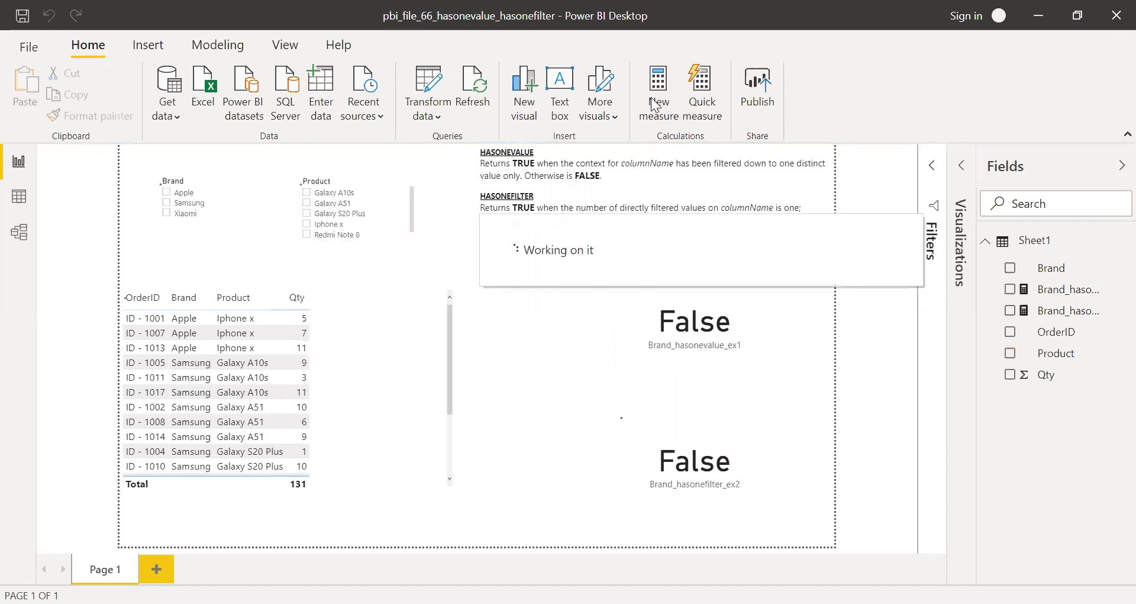
{"action": "left_click_drag", "start_coordinate": [206, 159], "coordinate": [121, 158]}
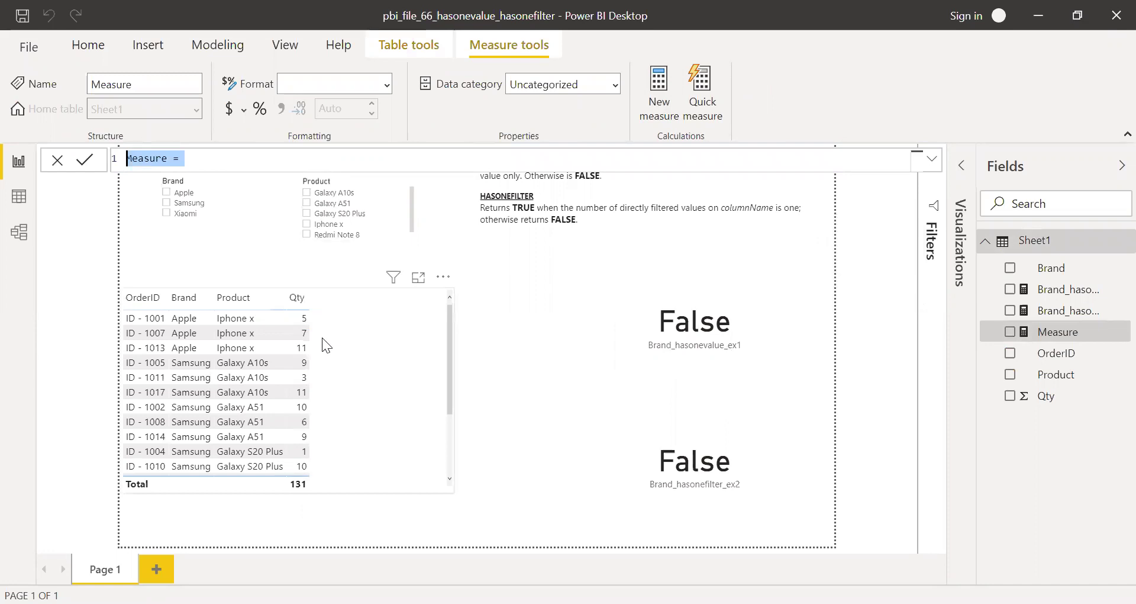
{"action": "type", "text": "HAS"}
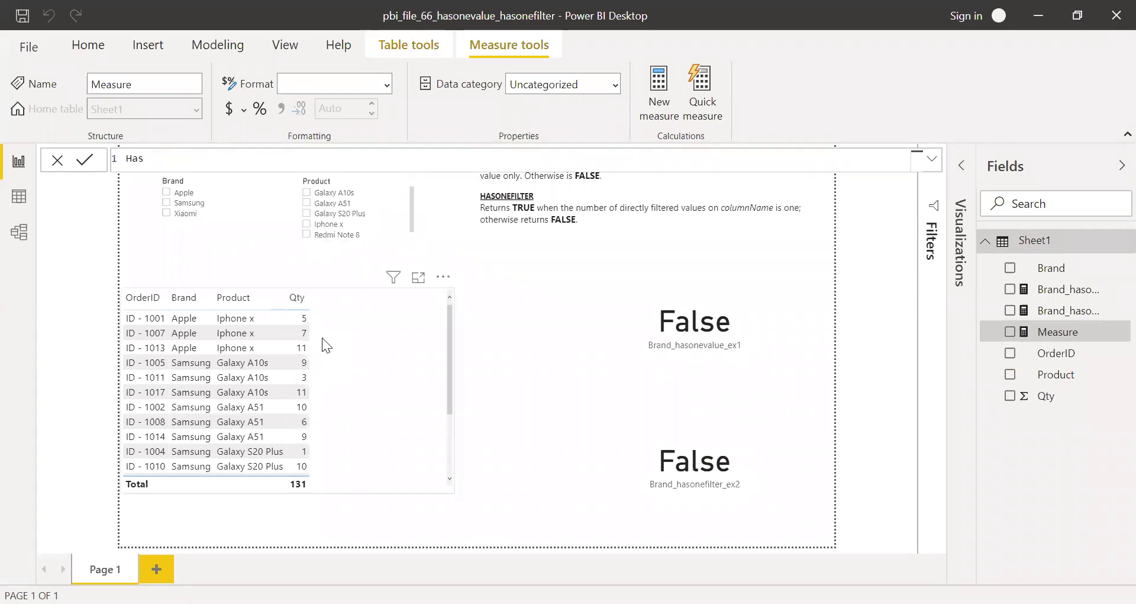
{"action": "key", "text": "BackSpace"}
{"action": "key", "text": "BackSpace"}
{"action": "key", "text": "BackSpace"}
{"action": "type", "text": "Bra"}
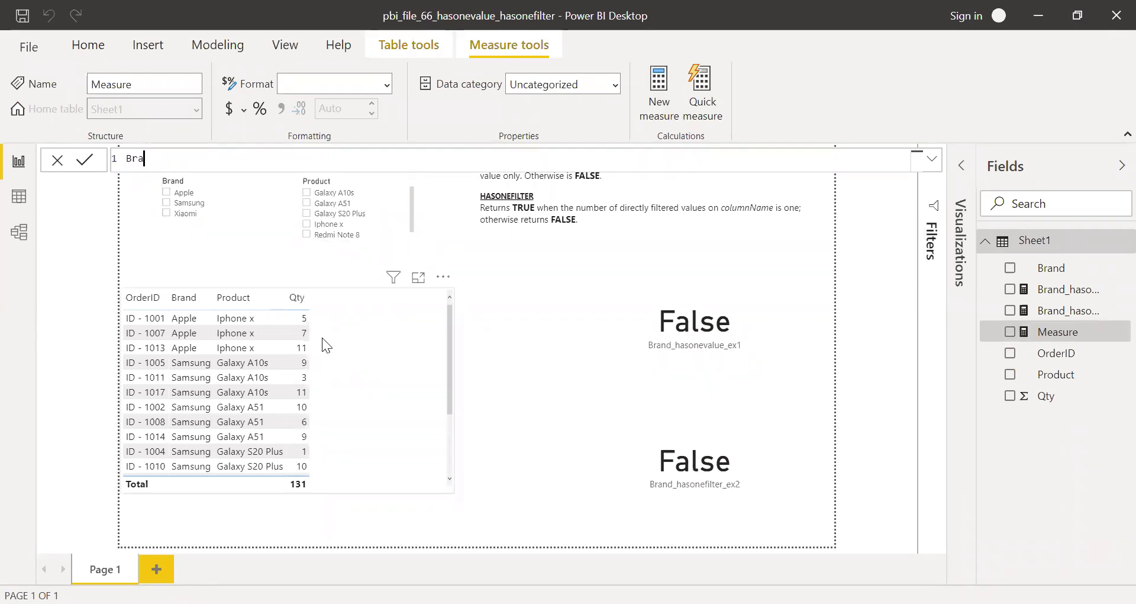
{"action": "type", "text": "ndhasonevalue_ex3 = IF("}
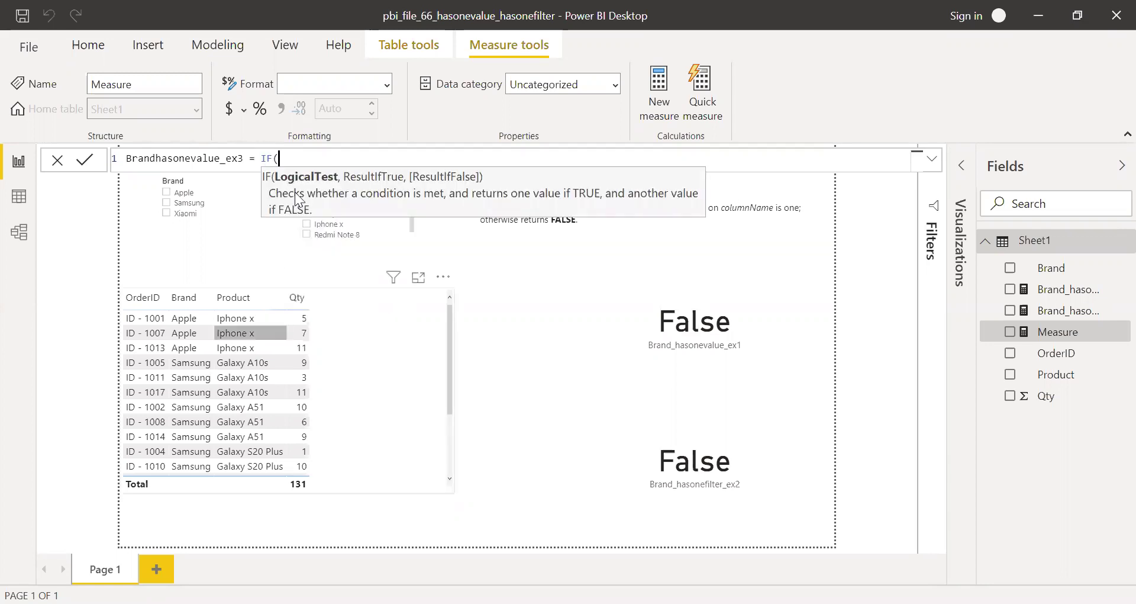
Use HASONEVALUE(Sheet1[Brand]) as the logical test of the IF function in the new measure.
{"action": "type", "text": "bra"}
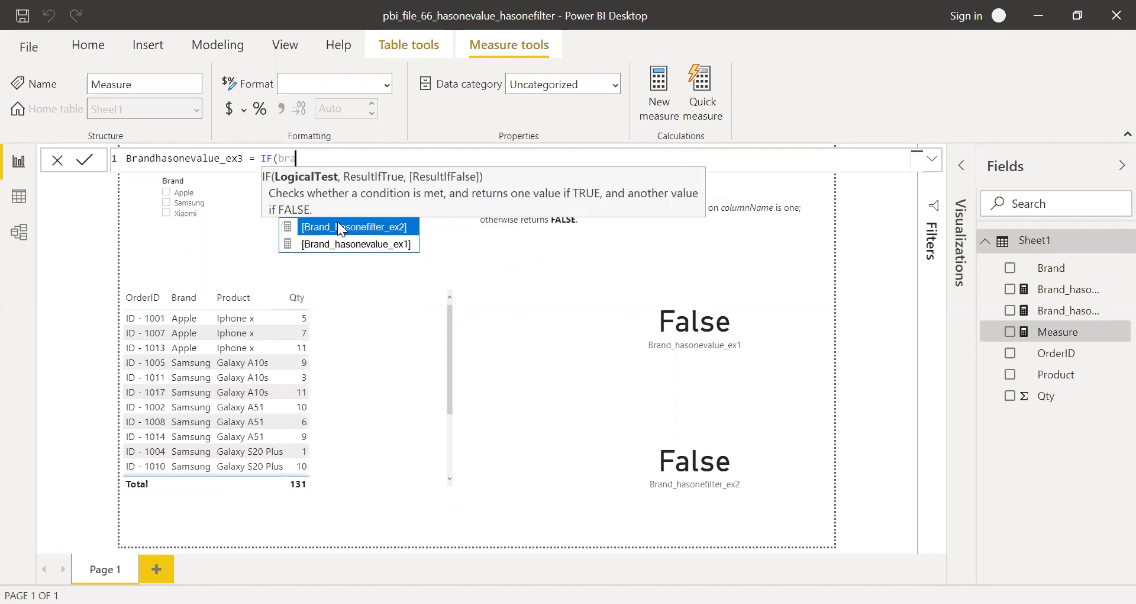
{"action": "key", "text": "BackSpace"}
{"action": "key", "text": "BackSpace"}
{"action": "key", "text": "BackSpace"}
{"action": "key", "text": "BackSpace"}
{"action": "key", "text": "BackSpace"}
{"action": "key", "text": "BackSpace"}
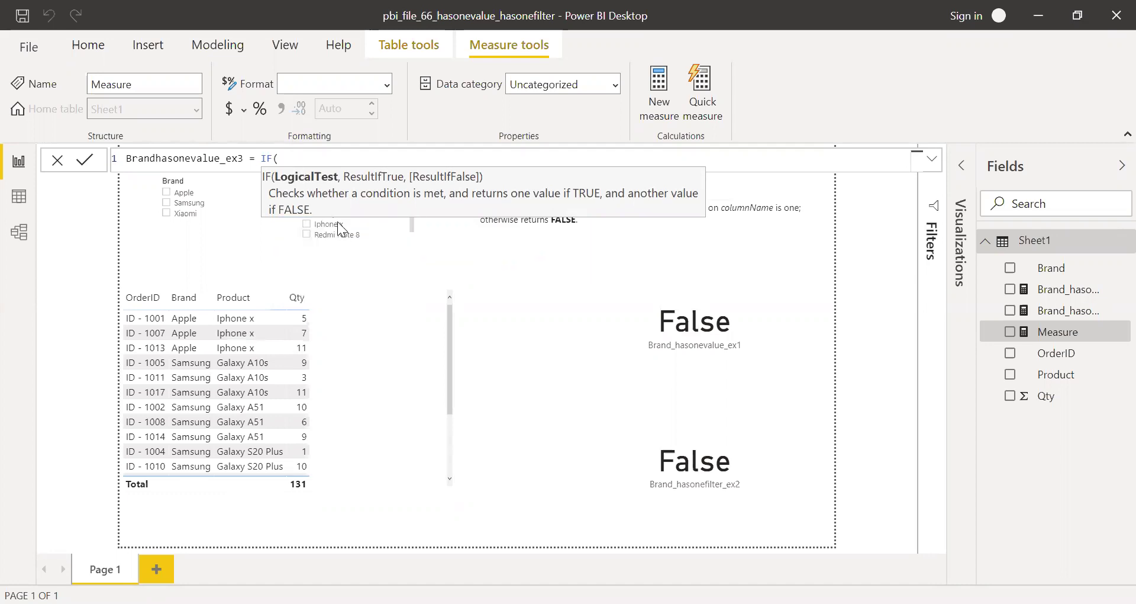
{"action": "type", "text": "IF(H"}
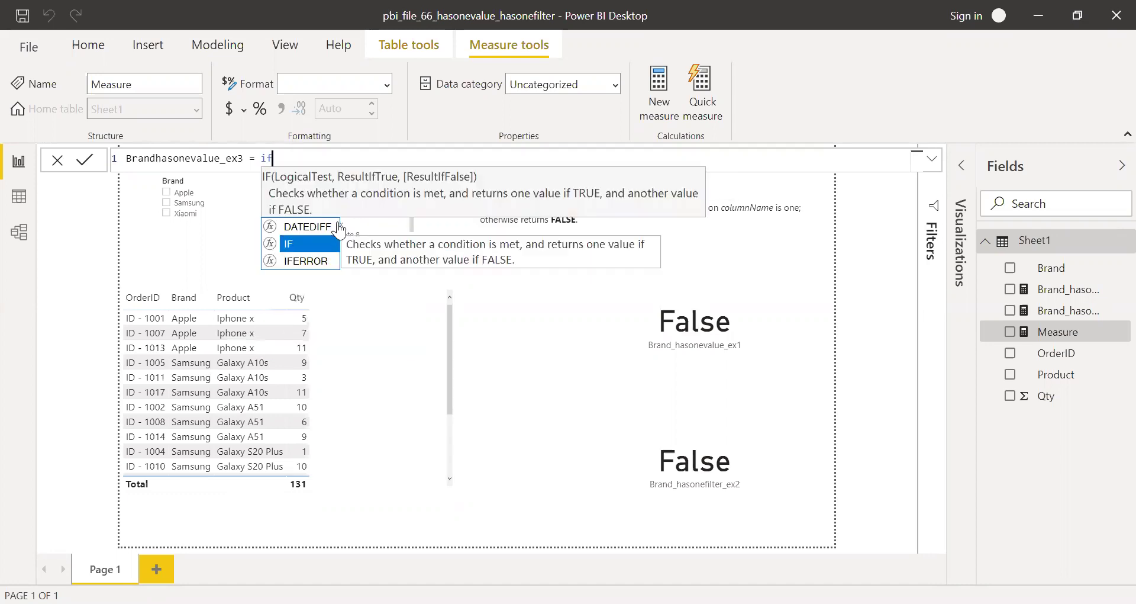
{"action": "type", "text": "as"}
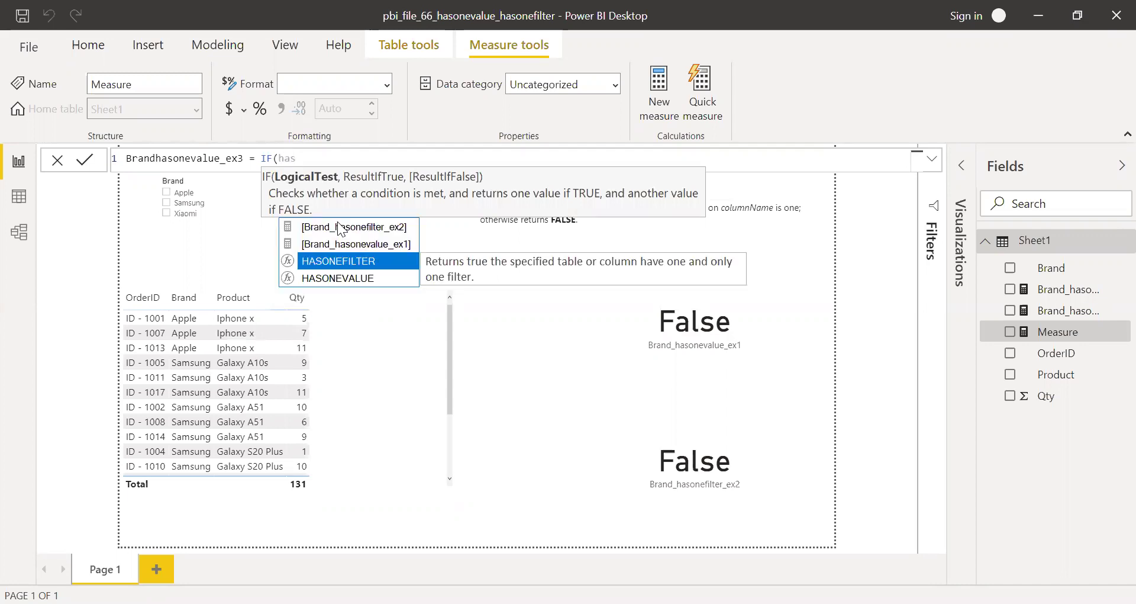
{"action": "key", "text": "Down"}
{"action": "key", "text": "Tab"}
{"action": "type", "text": "b"}
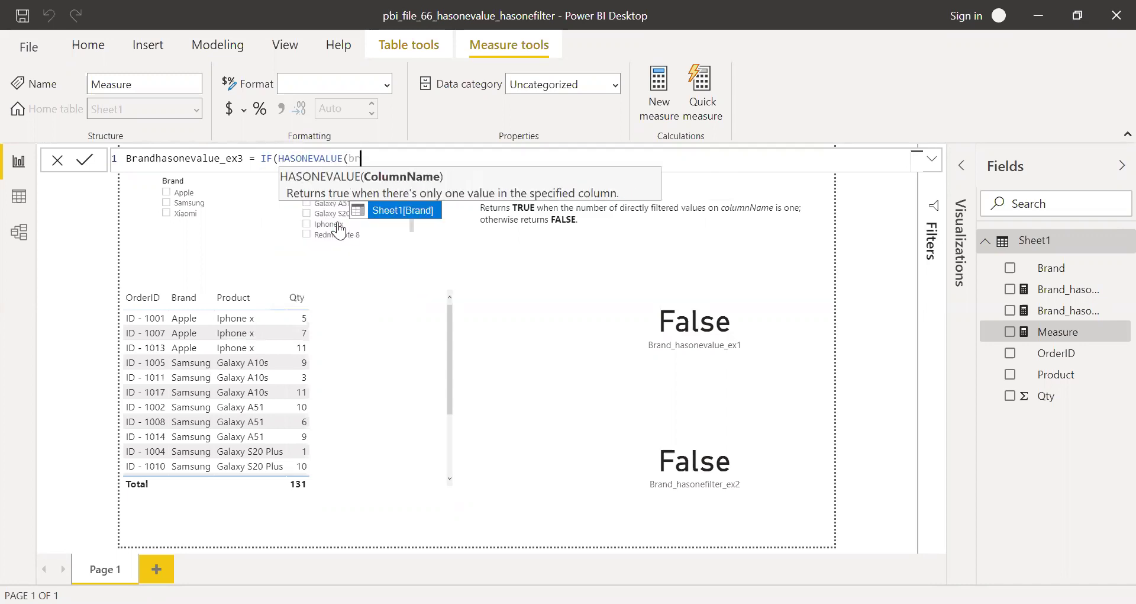
{"action": "key", "text": "Tab"}
{"action": "type", "text": ")"}
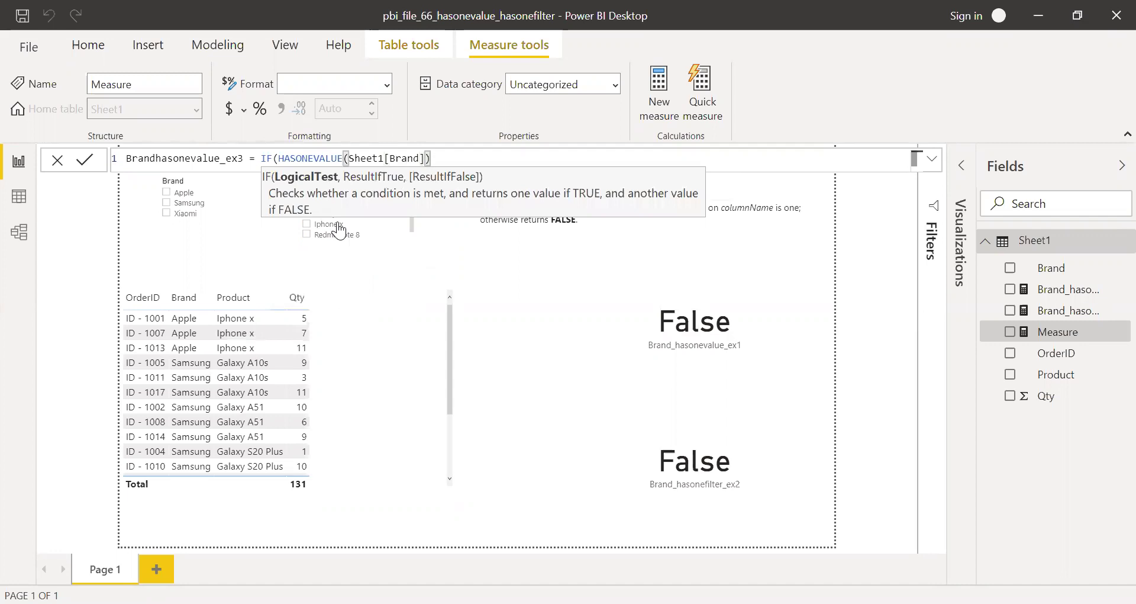
Set SUM(Sheet1[Qty]) as the result the IF function returns when its HASONEVALUE test is true.
{"action": "type", "text": ","}
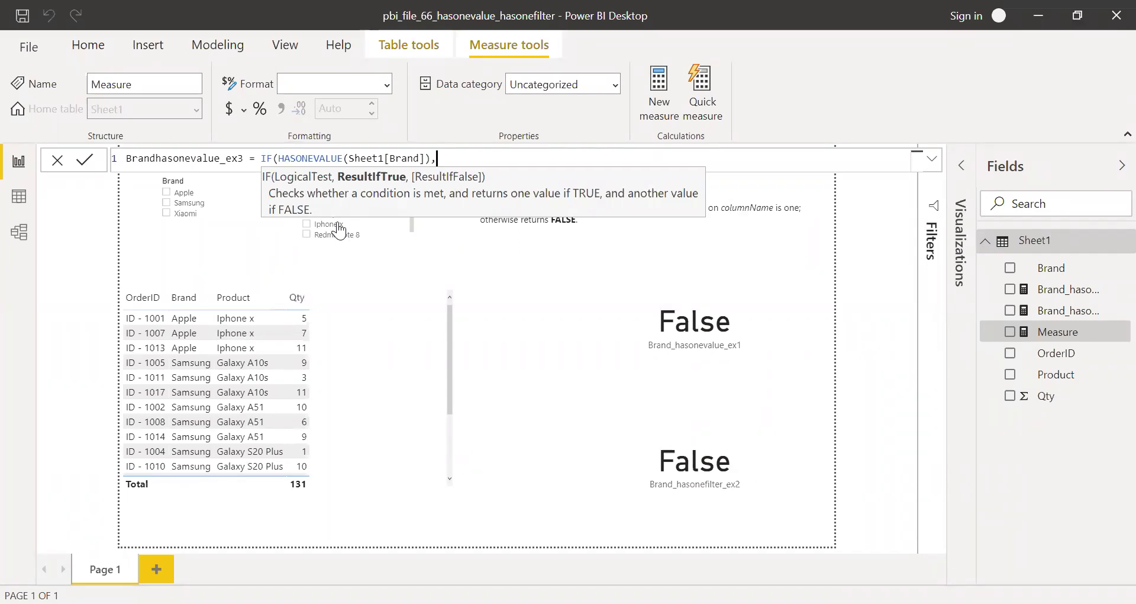
{"action": "type", "text": "qty"}
{"action": "key", "text": "BackSpace"}
{"action": "key", "text": "BackSpace"}
{"action": "key", "text": "BackSpace"}
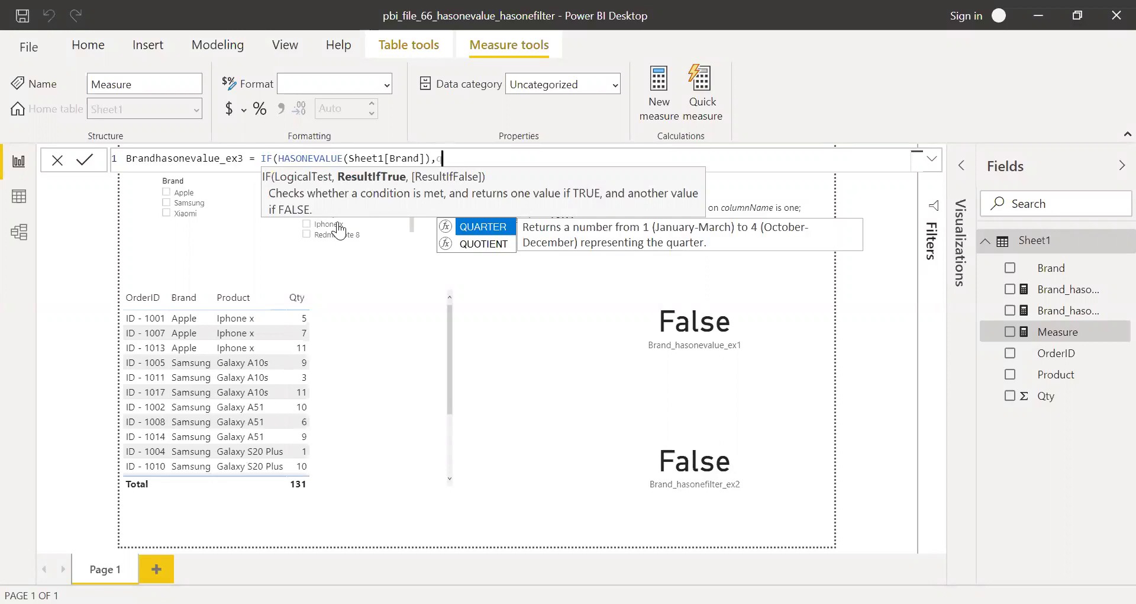
{"action": "type", "text": "s"}
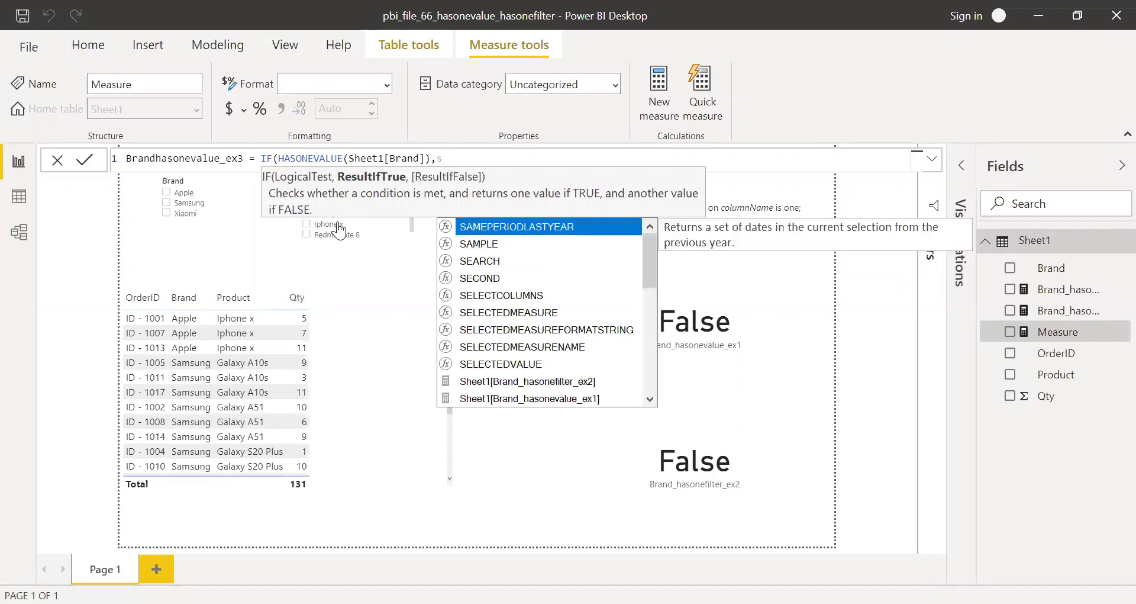
{"action": "type", "text": "um"}
{"action": "key", "text": "Tab"}
{"action": "type", "text": "qty"}
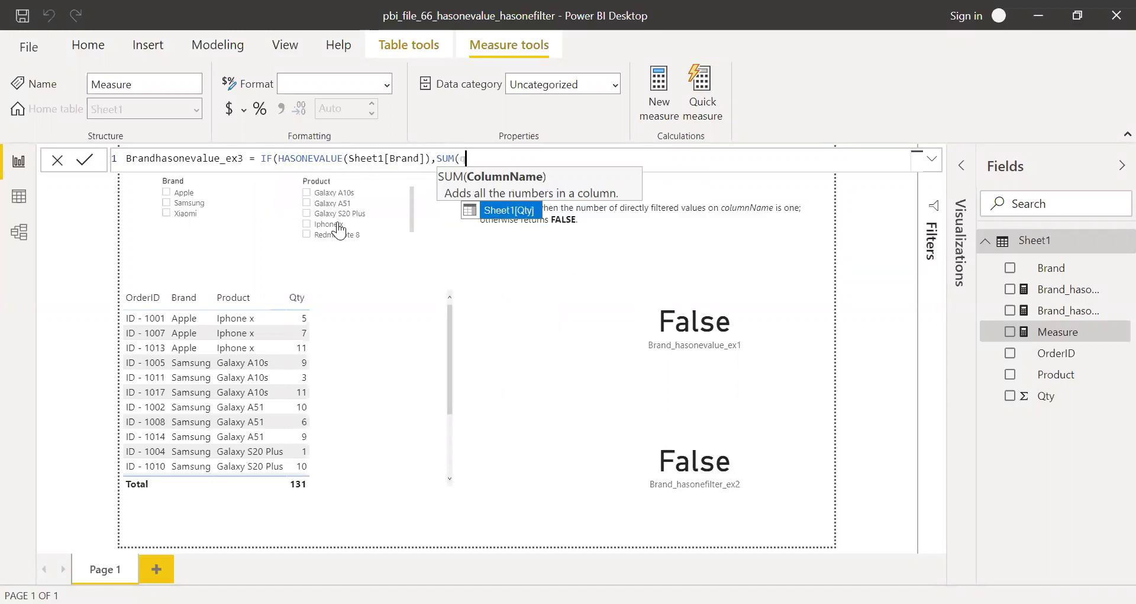
{"action": "key", "text": "Tab"}
{"action": "type", "text": ")"}
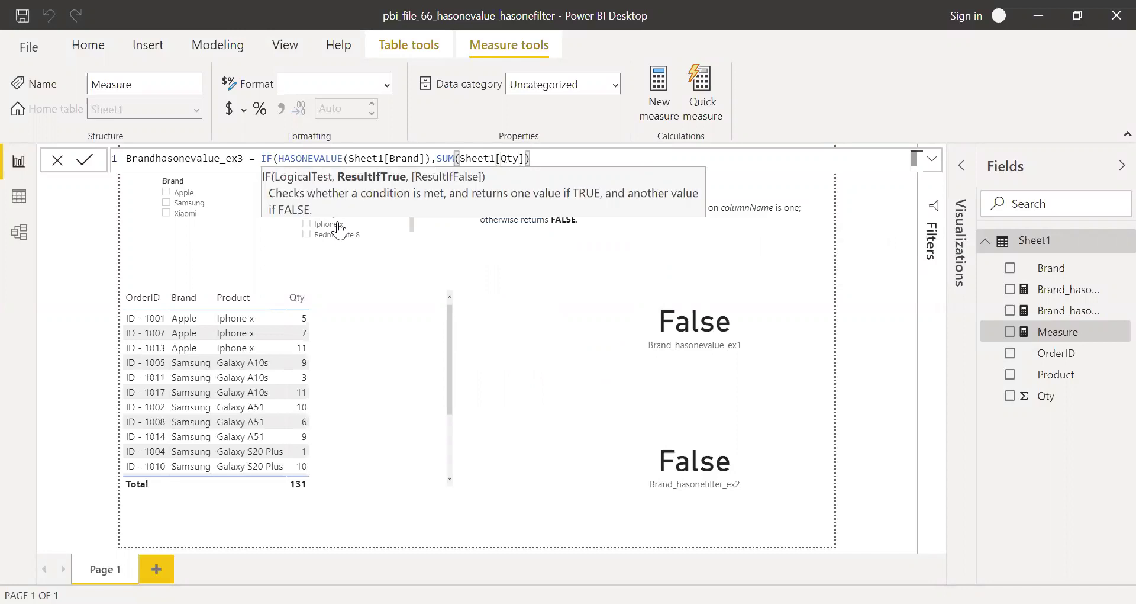
Set AVERAGE(Sheet1[Qty]) as the IF function's false result, close the formula and commit the measure.
{"action": "type", "text": ",a"}
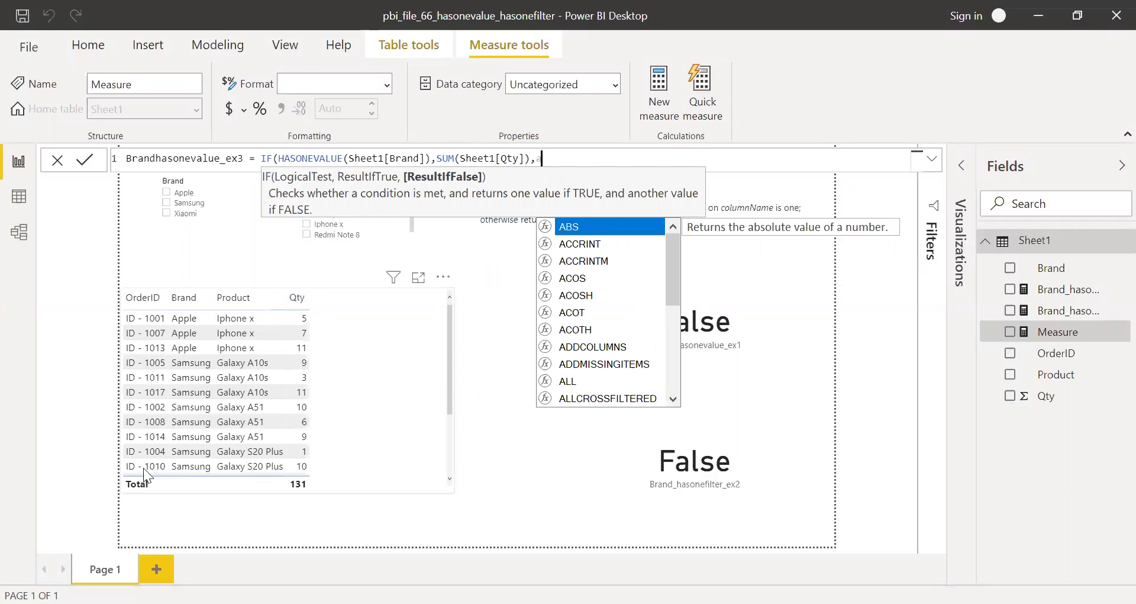
{"action": "type", "text": "ver"}
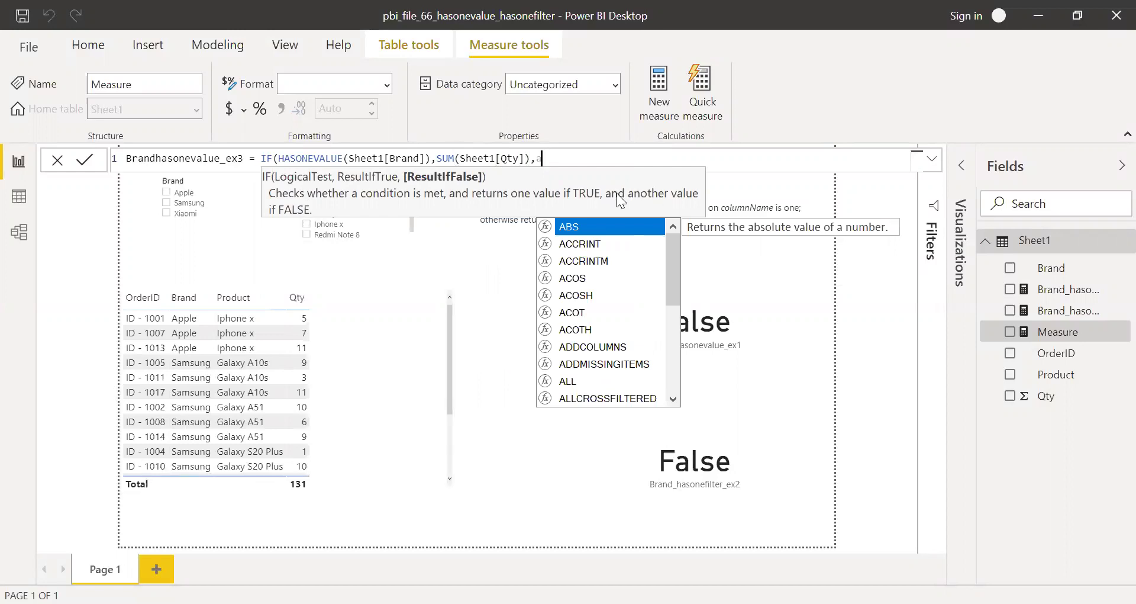
{"action": "key", "text": "Tab"}
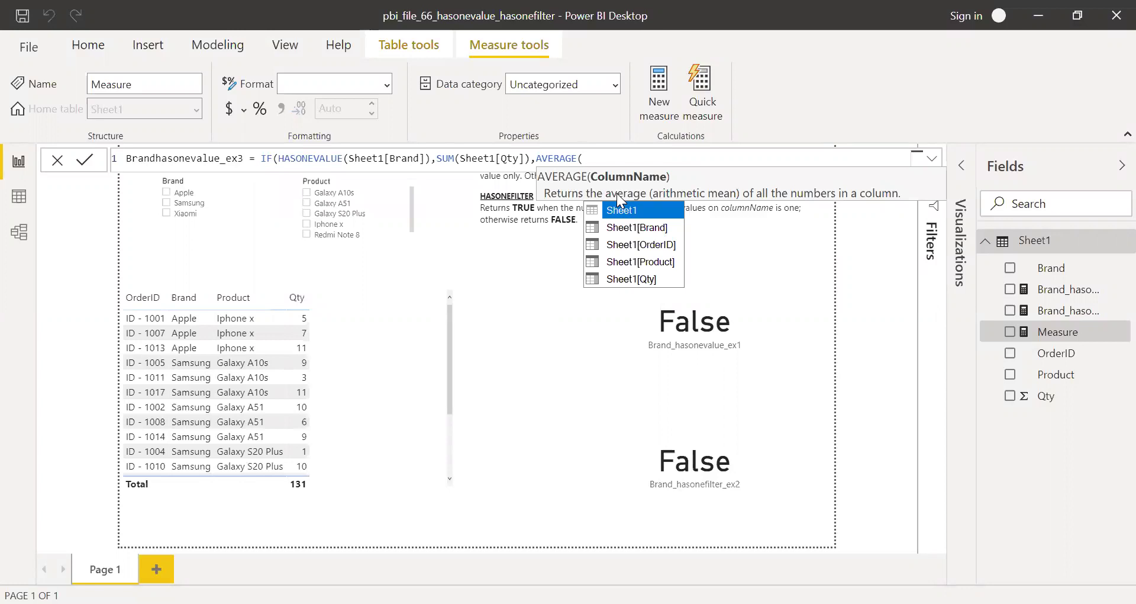
{"action": "key", "text": "Down"}
{"action": "key", "text": "Down"}
{"action": "key", "text": "Down"}
{"action": "key", "text": "Down"}
{"action": "key", "text": "Tab"}
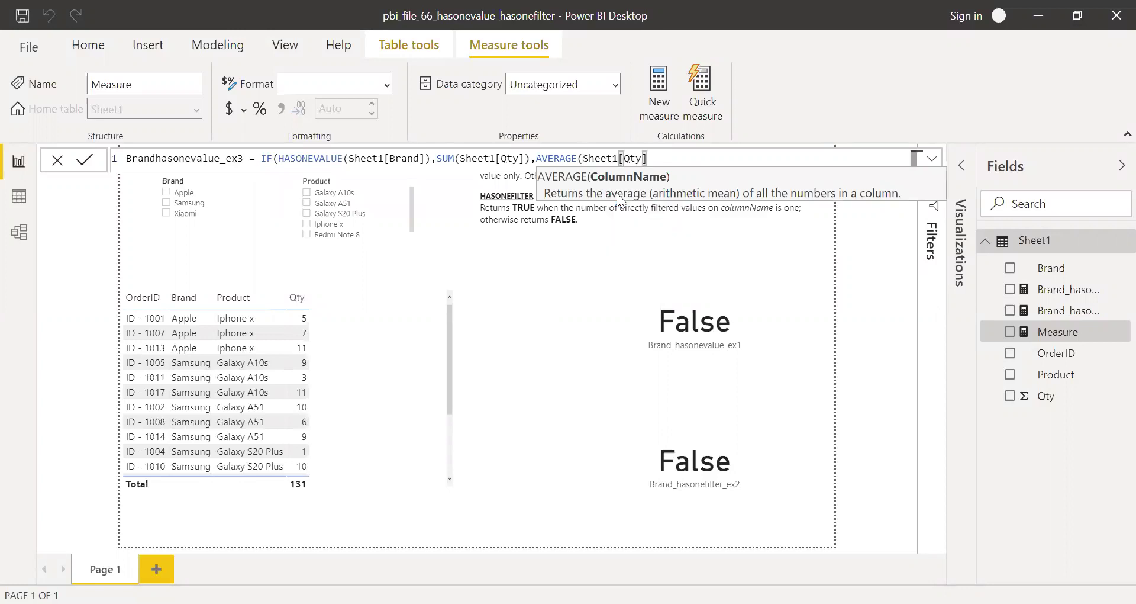
{"action": "type", "text": "))"}
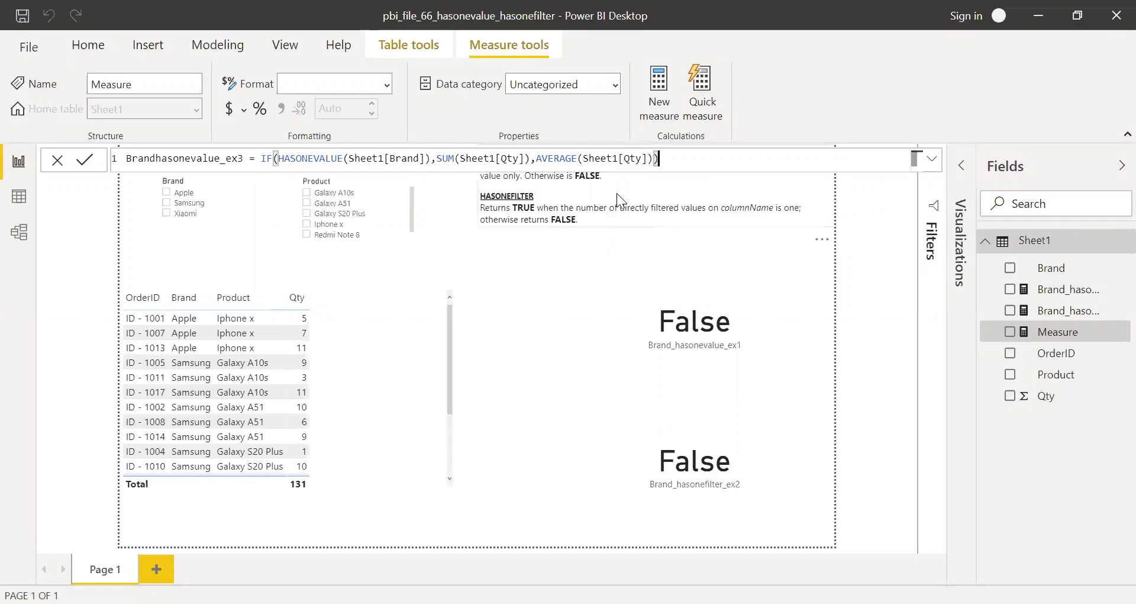
{"action": "key", "text": "Return"}
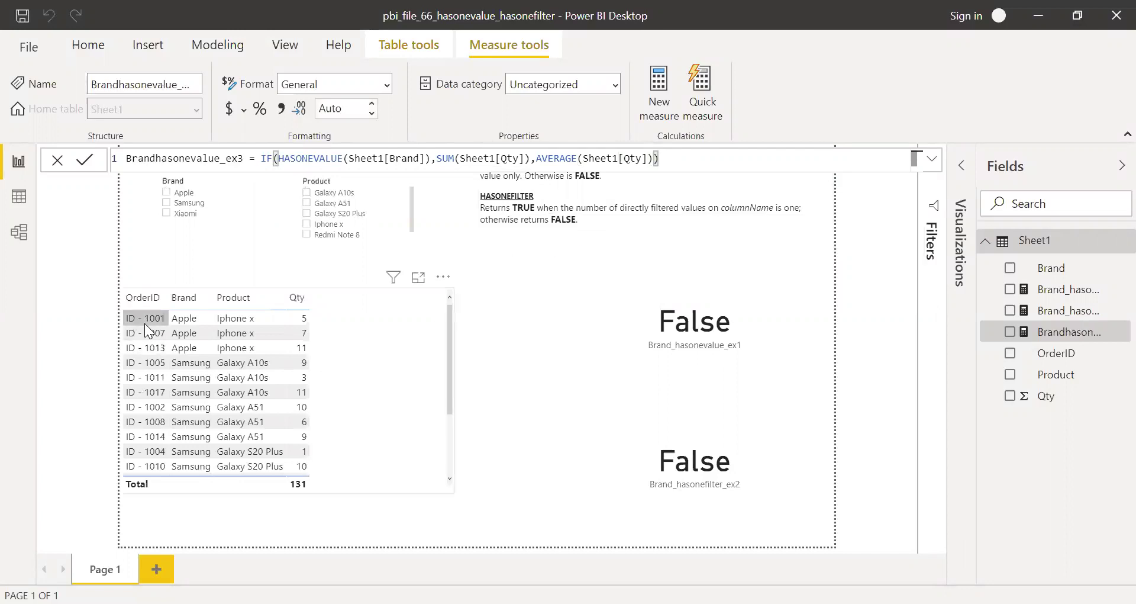
Add the Brandhasonevalue_ex3 measure to the order table as a column after Qty and display the measure's formula.
{"action": "left_click", "coordinate": [345, 357]}
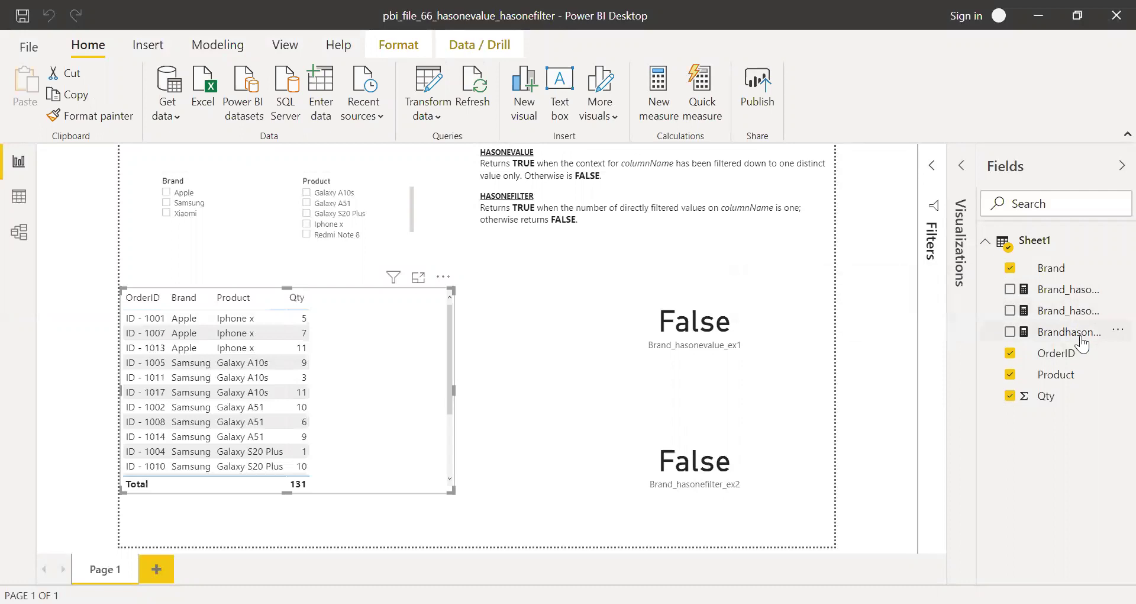
{"action": "left_click_drag", "start_coordinate": [1082, 344], "coordinate": [377, 370]}
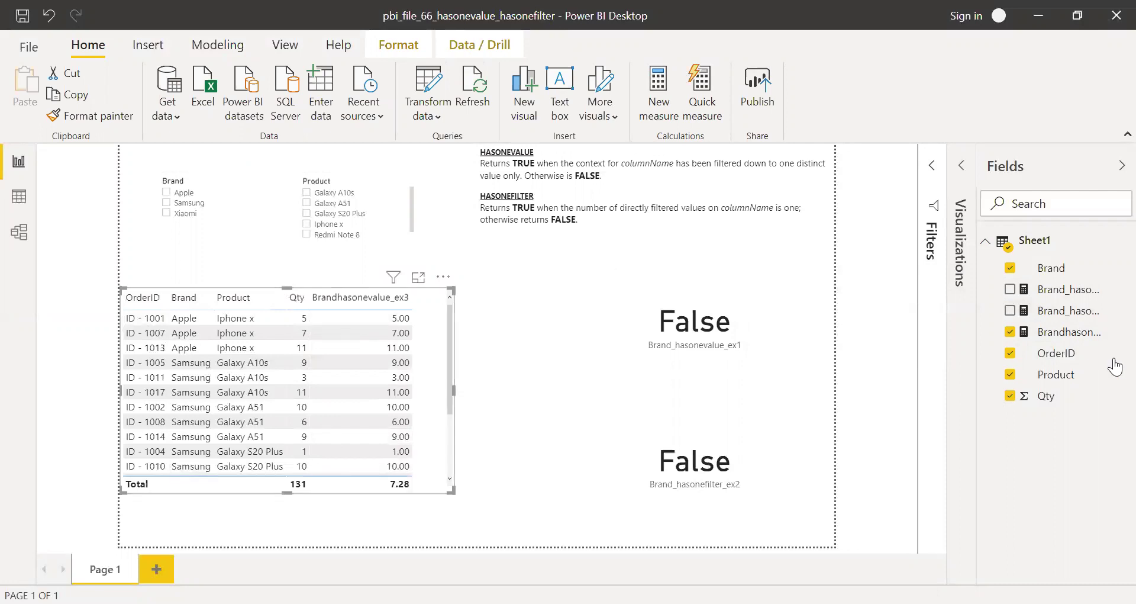
{"action": "left_click", "coordinate": [1068, 332]}
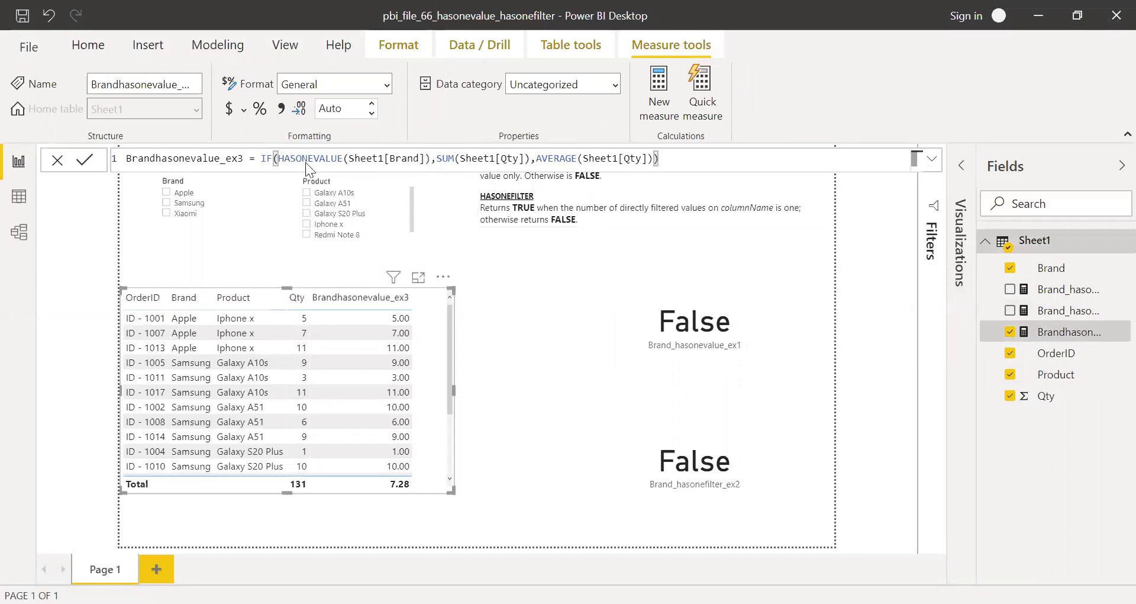